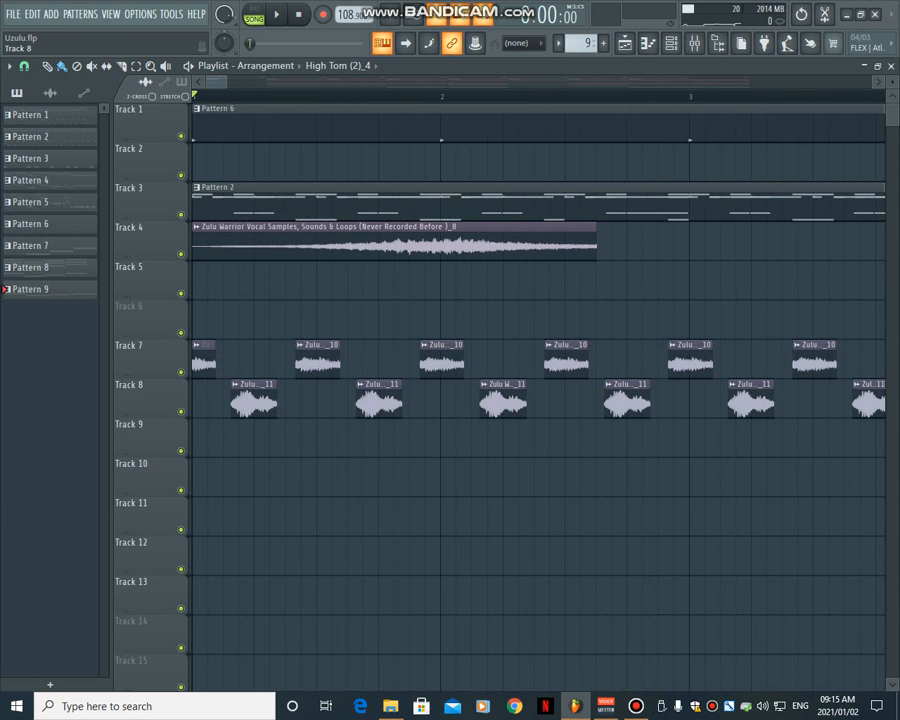
# - Solo Tracks 7 and 8 in the playlist and play their vocal chops from the start of the song
pyautogui.rightClick(181, 372)
pyautogui.click(181, 411)
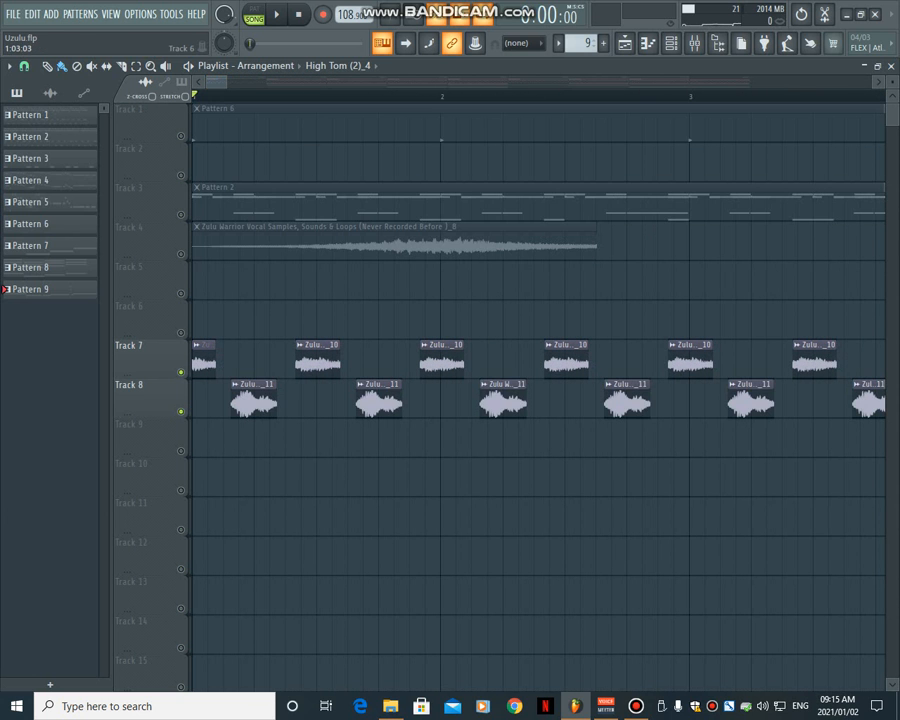
pyautogui.moveTo(227, 82); pyautogui.dragTo(285, 82)
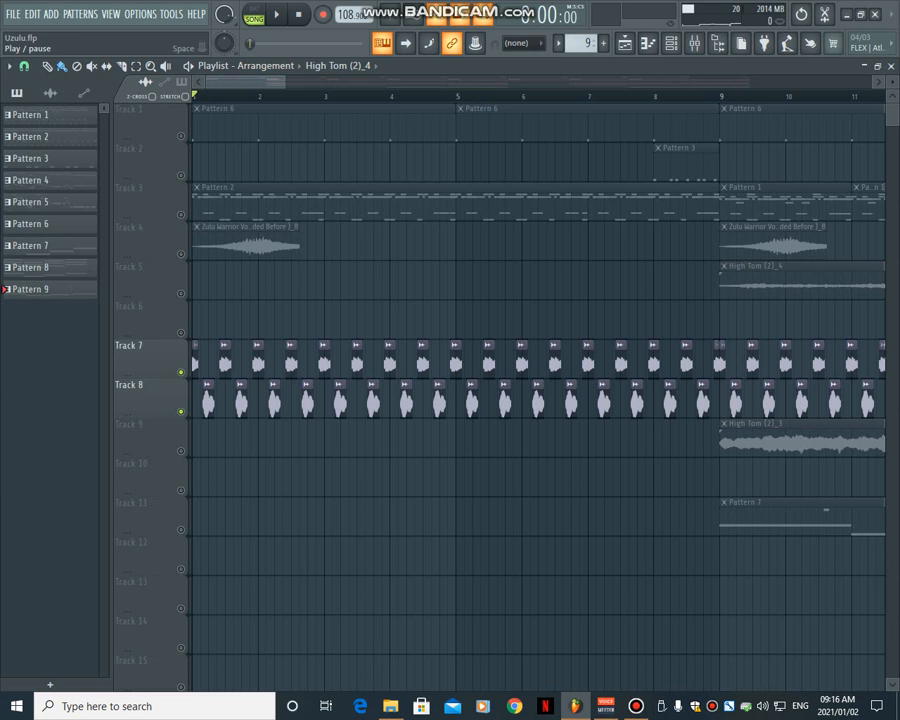
pyautogui.click(276, 14)
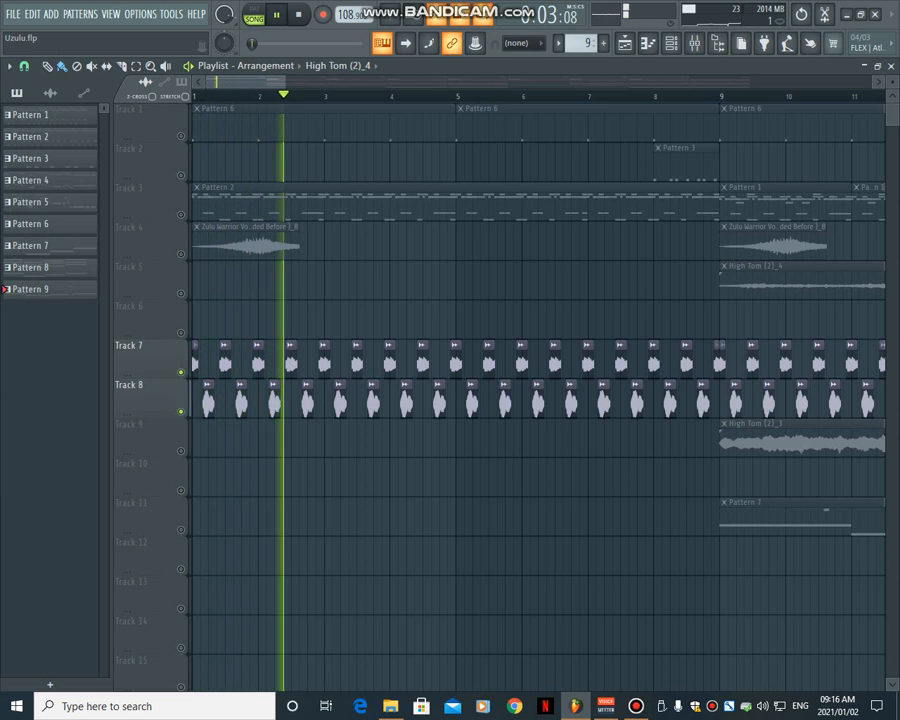
pyautogui.click(298, 14)
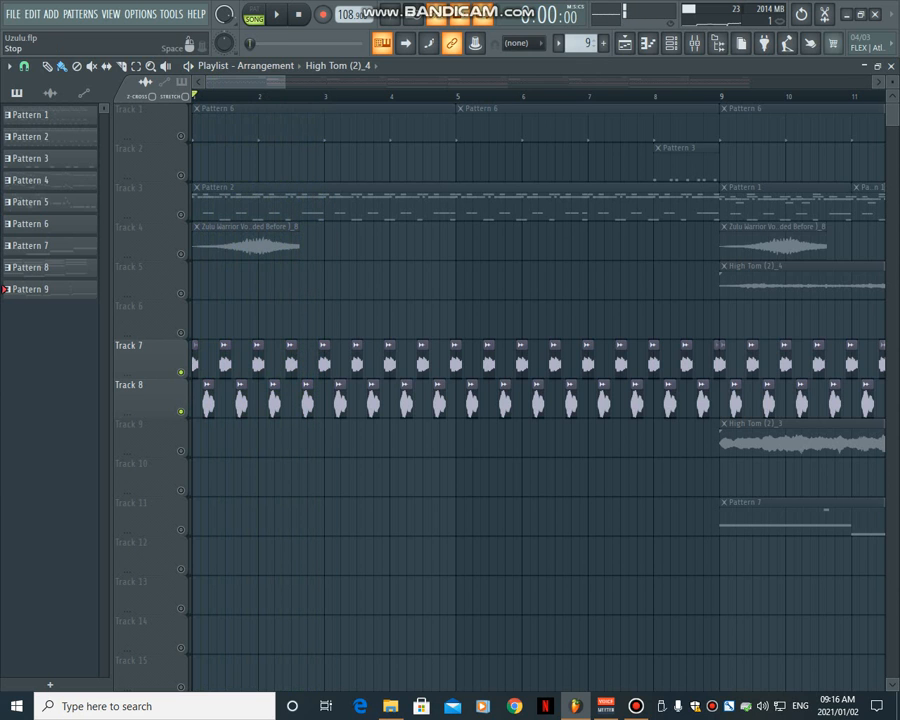
# - Unmute Track 4 and play its Zulu Warrior vocal sample together with Tracks 7 and 8
pyautogui.click(181, 254)
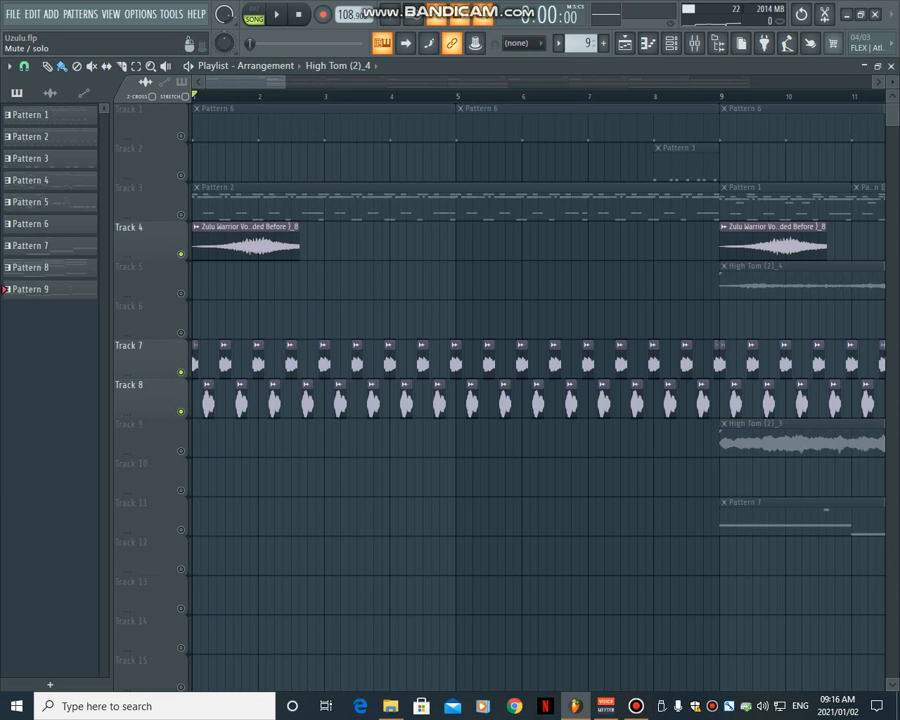
pyautogui.click(276, 14)
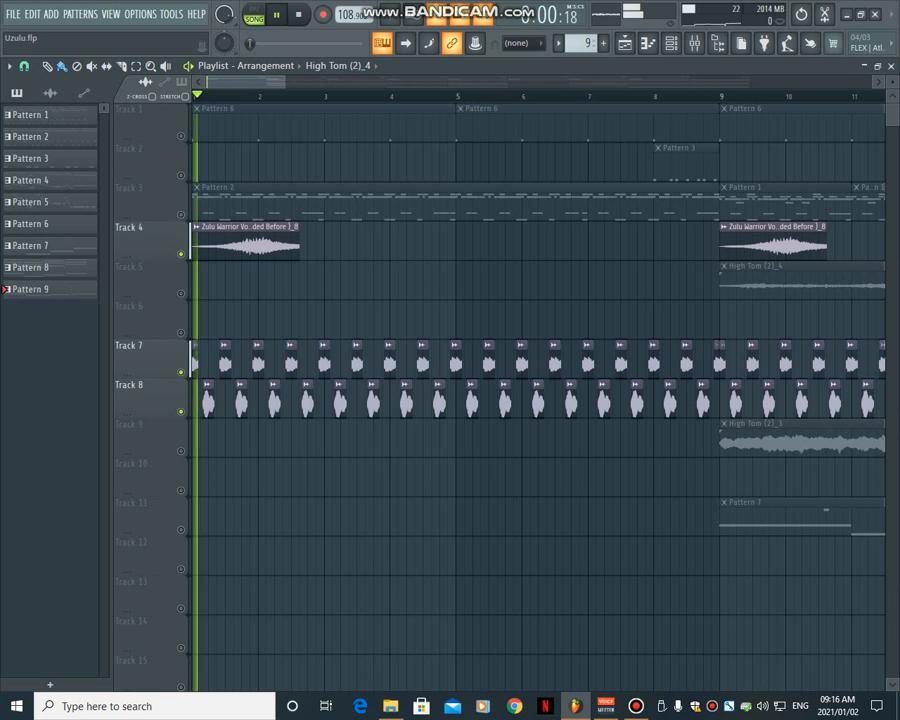
pyautogui.moveTo(285, 82); pyautogui.dragTo(498, 82)
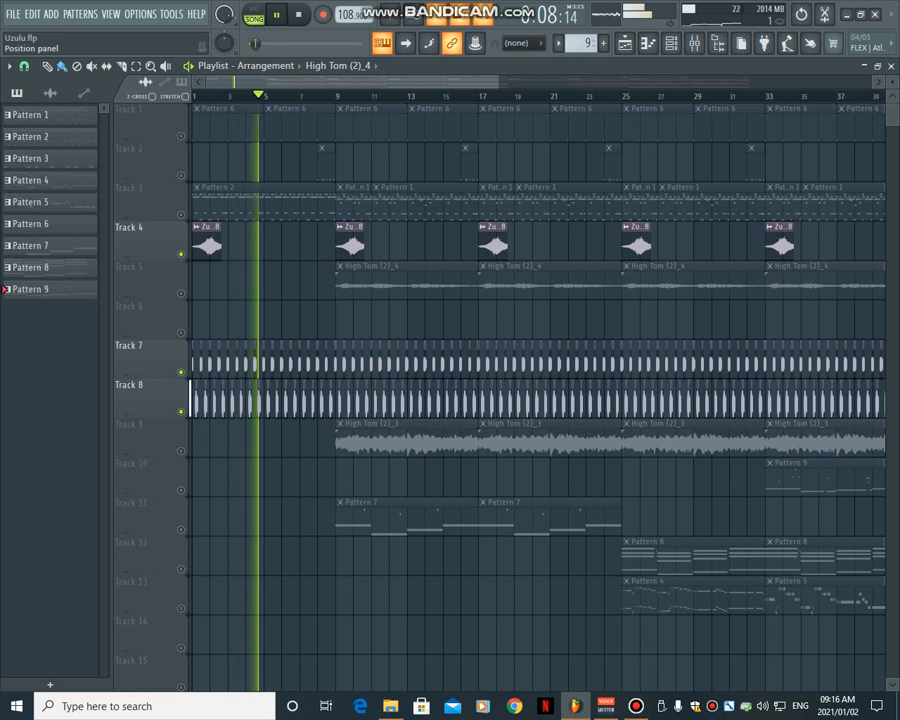
pyautogui.press('space')
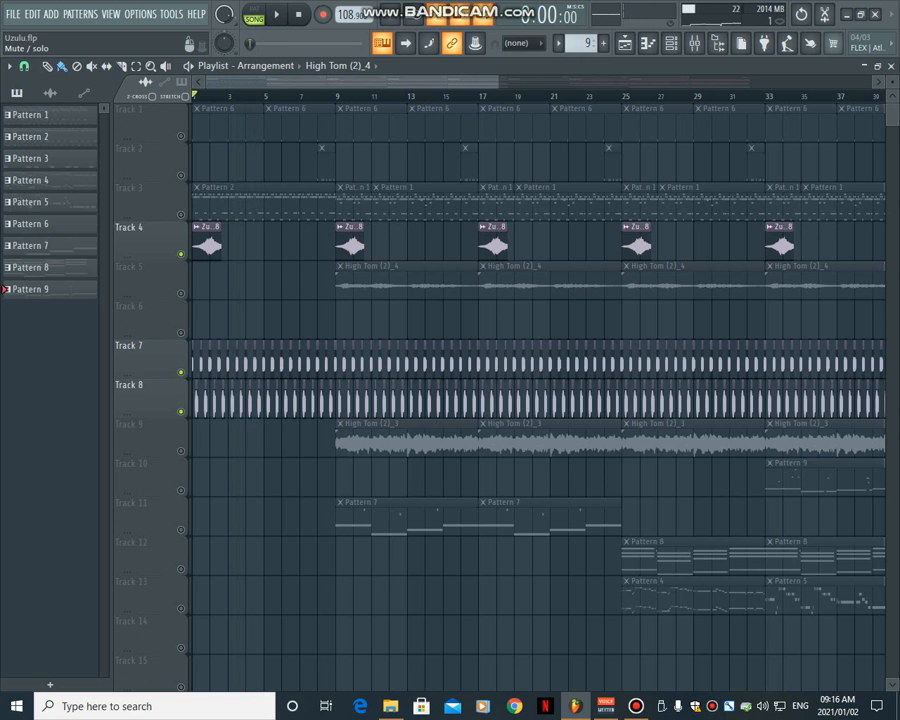
# - Unmute Track 1, play the arrangement and inspect Pattern 6's kick steps in the channel rack
pyautogui.click(181, 136)
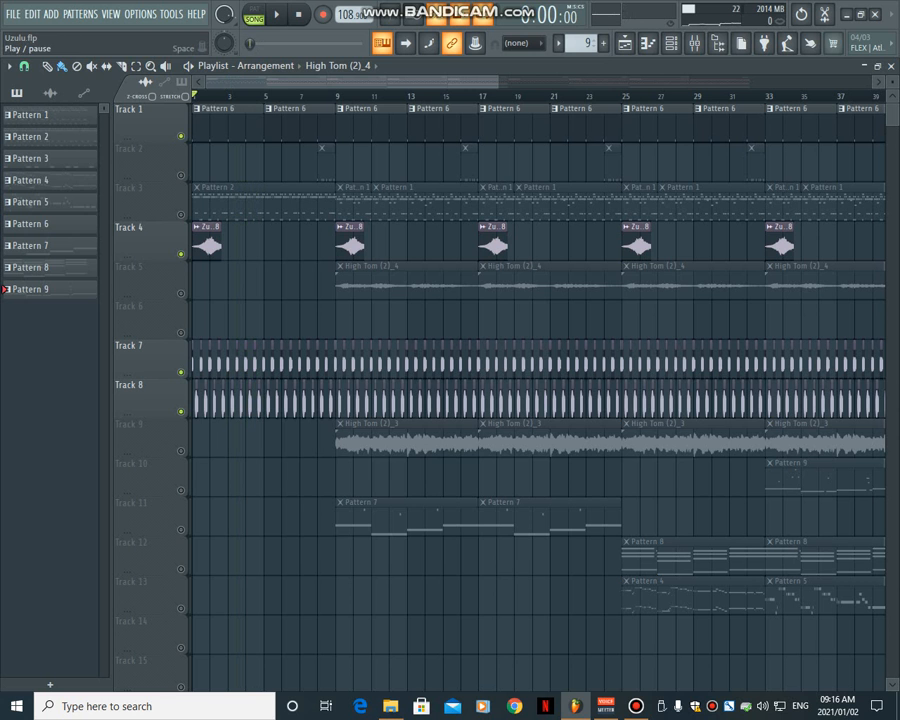
pyautogui.click(277, 15)
pyautogui.click(298, 124)
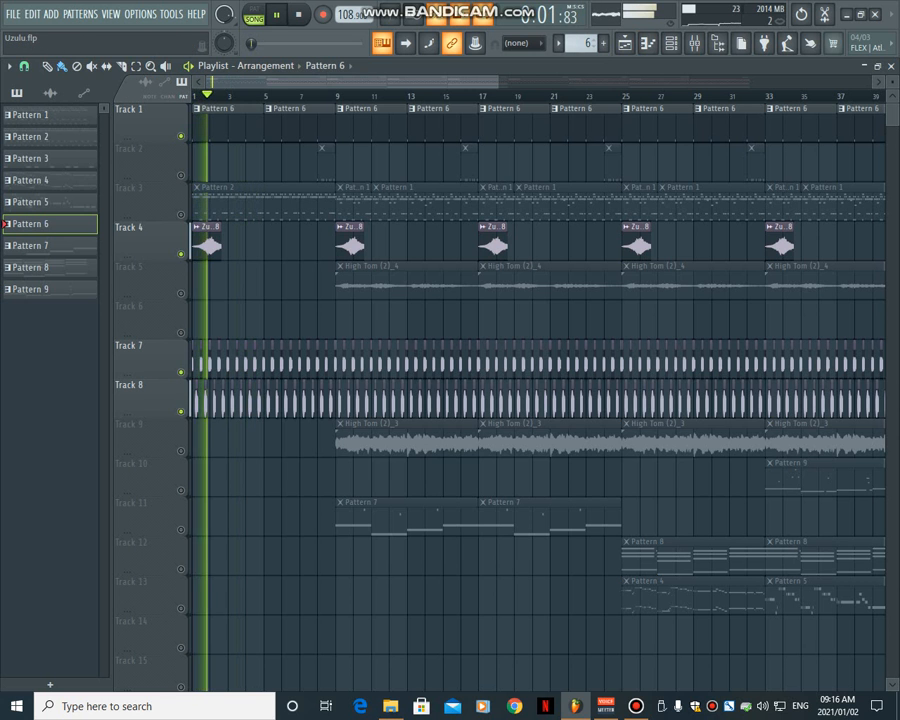
pyautogui.click(670, 43)
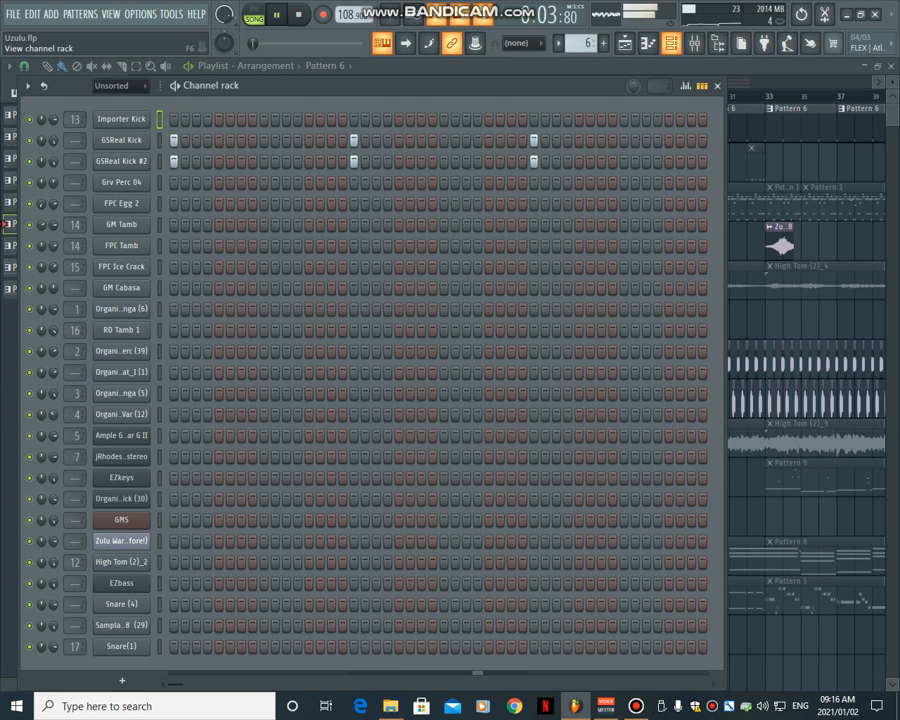
pyautogui.press('F6')
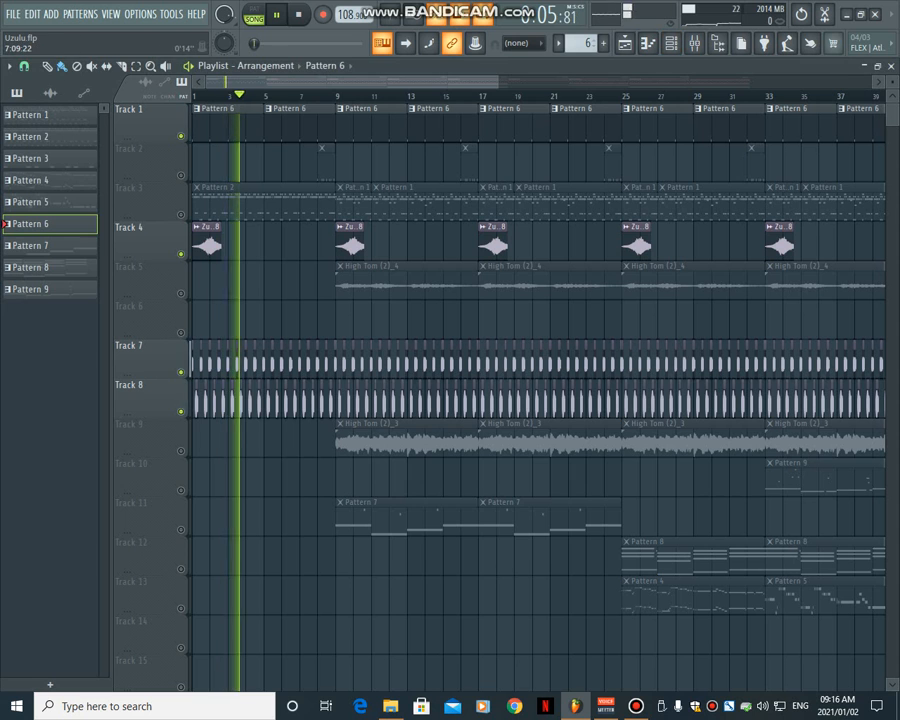
pyautogui.press('space')
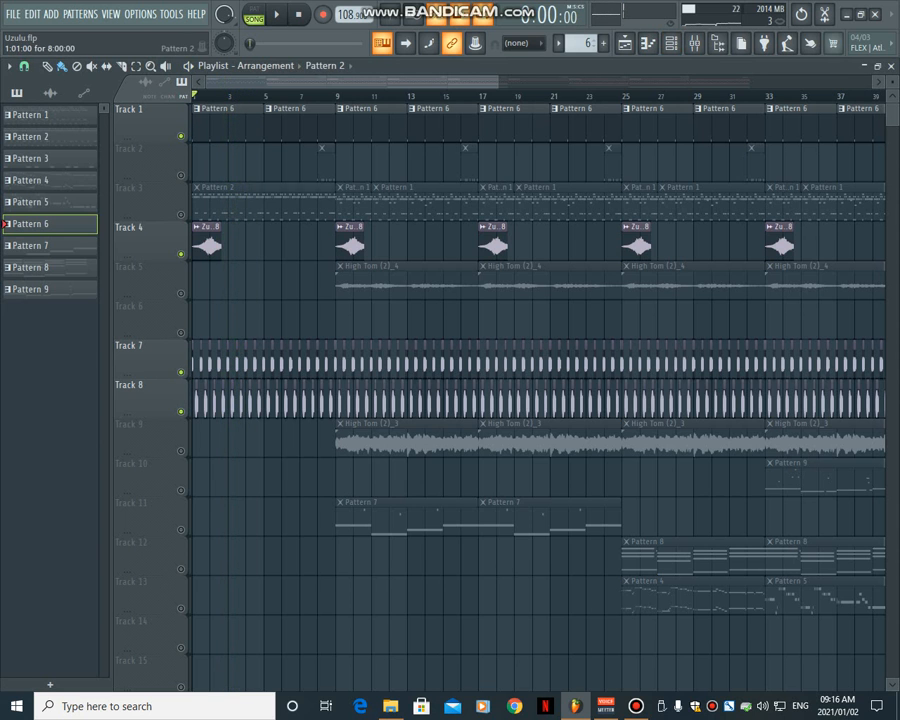
# - Unmute Track 3 and audition Pattern 2's percussion channels in the channel rack, down to channel 4's Organic Var (12)
pyautogui.click(8, 137)
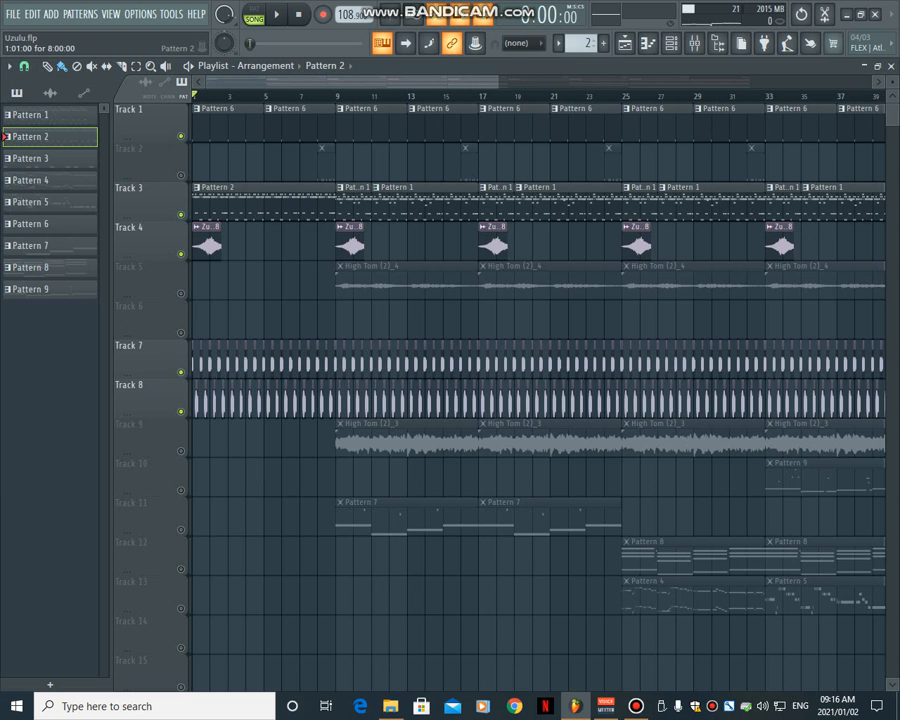
pyautogui.click(670, 43)
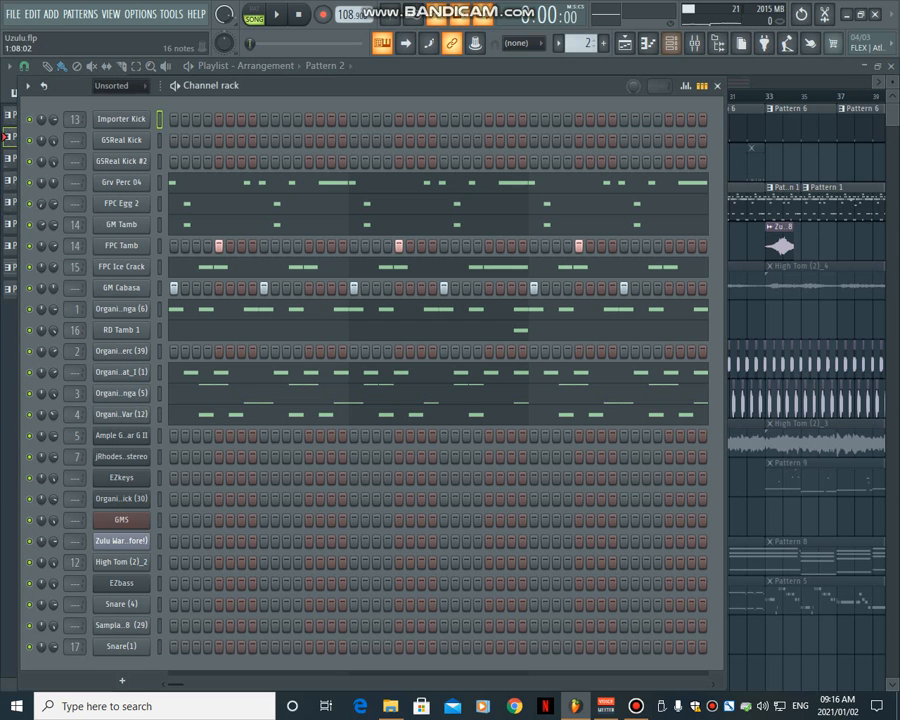
pyautogui.press('Down')
pyautogui.press('Down')
pyautogui.press('Down')
pyautogui.press('z')
pyautogui.press('Down')
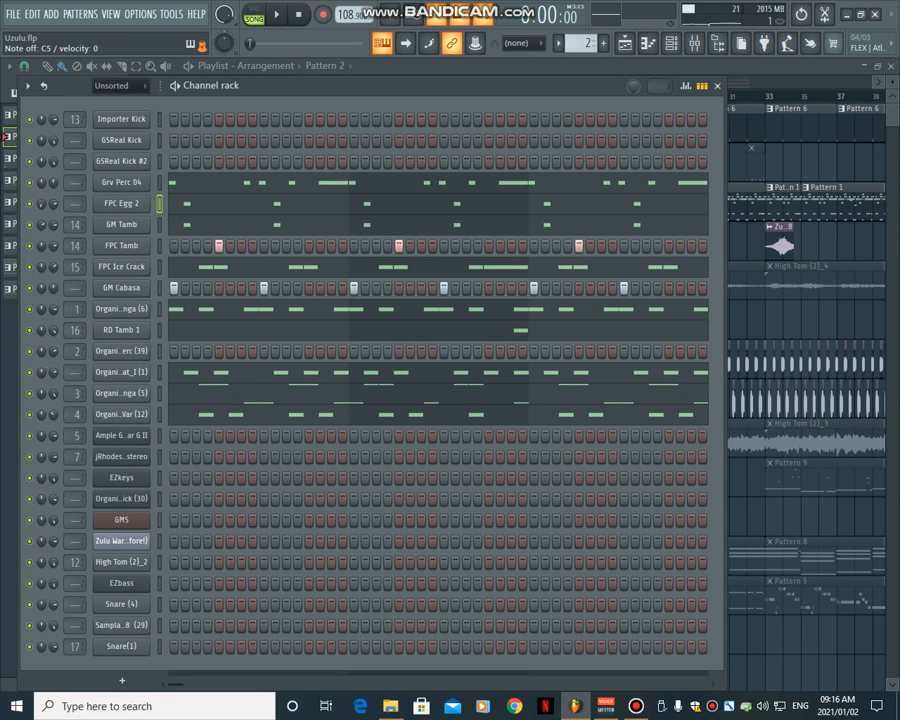
pyautogui.press('Down')
pyautogui.press('Down')
pyautogui.press('z')
pyautogui.press('Down')
pyautogui.press('z')
pyautogui.press('Down')
pyautogui.press('Down')
pyautogui.press('z')
pyautogui.press('Down')
pyautogui.press('Down')
pyautogui.press('Down')
pyautogui.press('Down')
pyautogui.press('z')
pyautogui.press('Down')
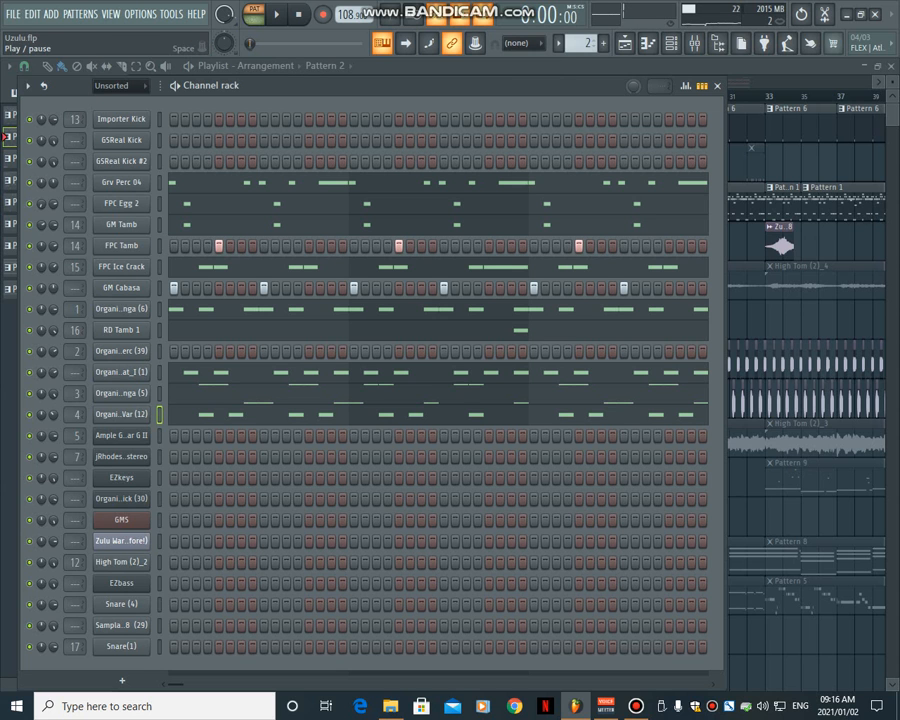
# - Play Pattern 2 on its own and examine the Grv Perc 04 and FPC Ice Crack notes in the piano roll
pyautogui.press('space')
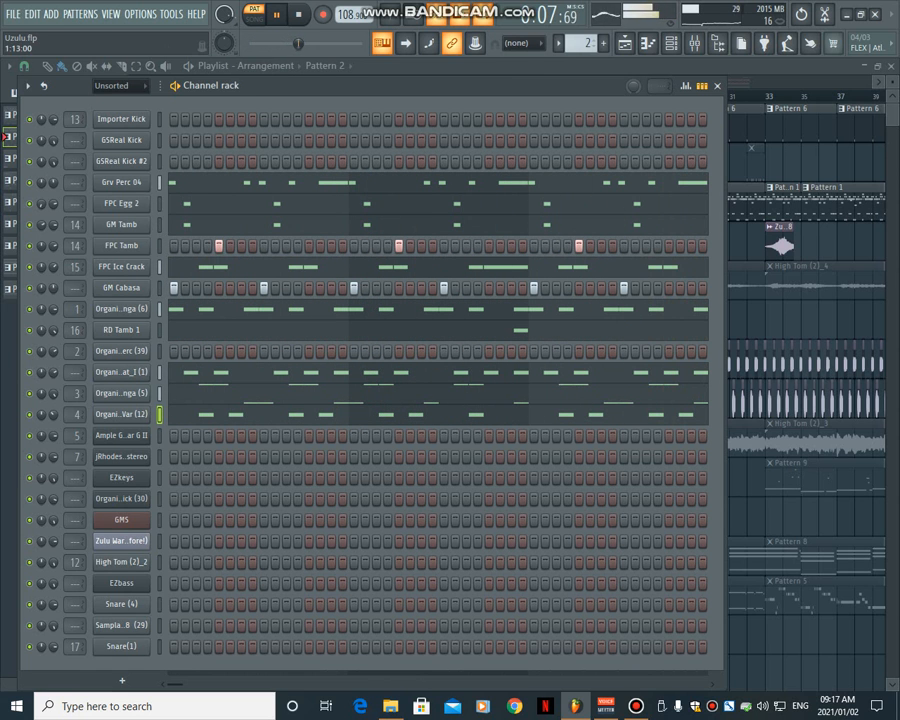
pyautogui.click(184, 183)
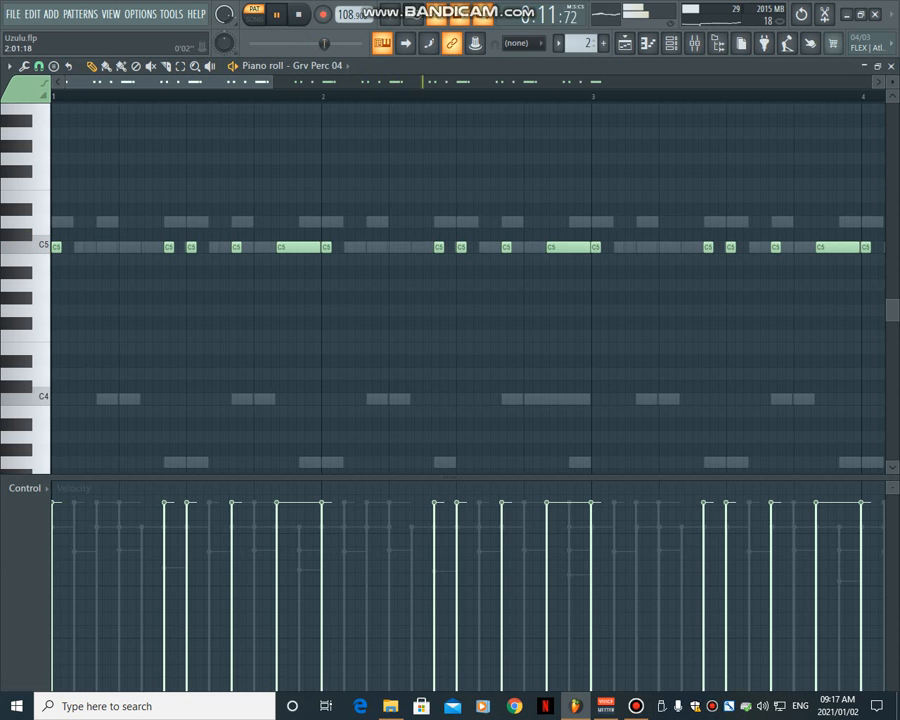
pyautogui.scroll(-5, 336, 288)
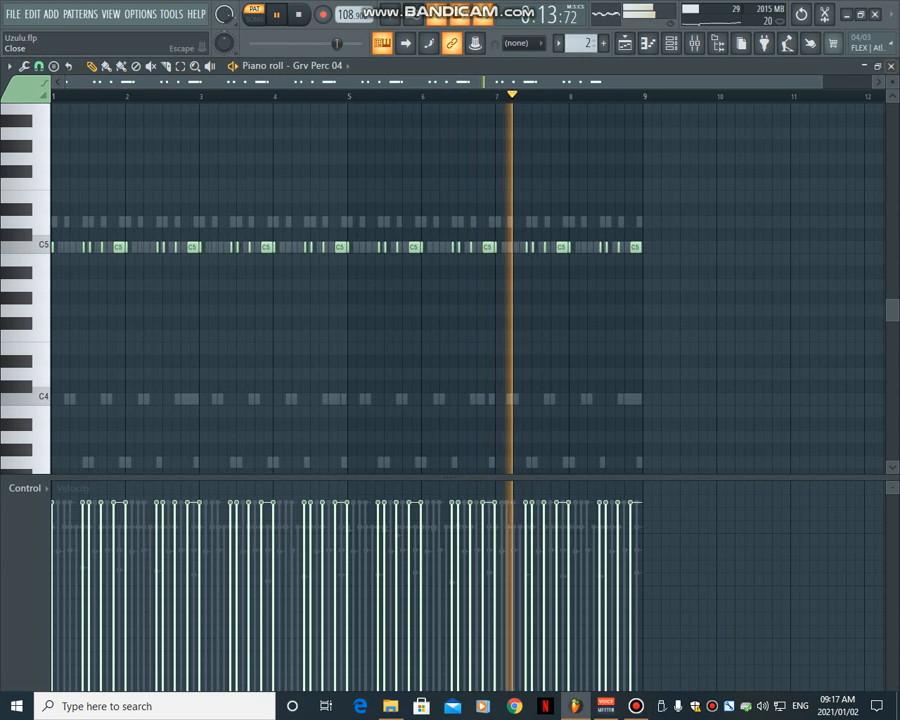
pyautogui.click(891, 66)
pyautogui.click(238, 267)
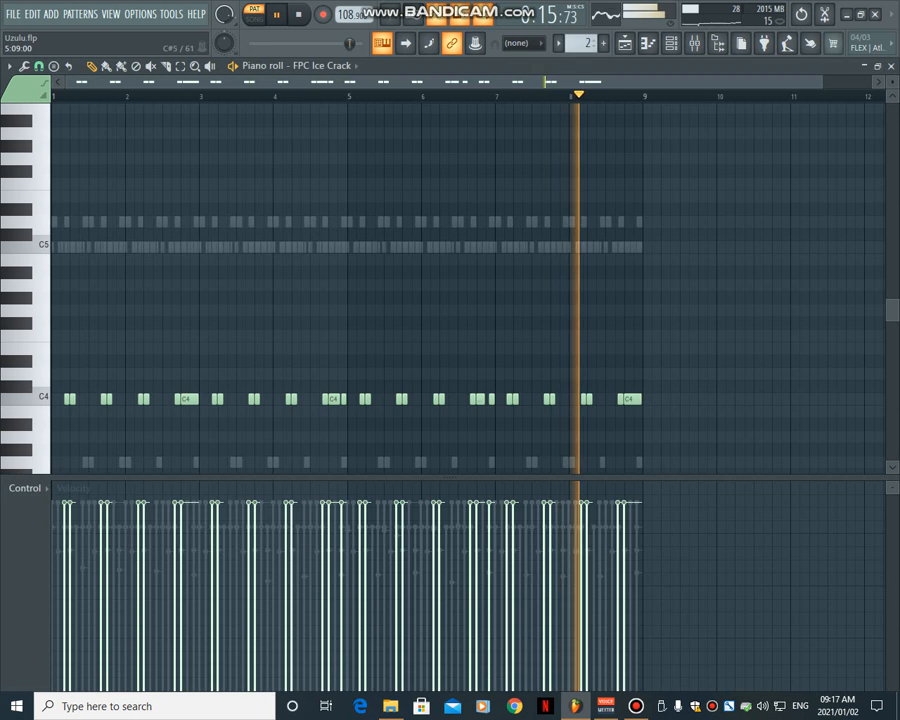
pyautogui.click(671, 43)
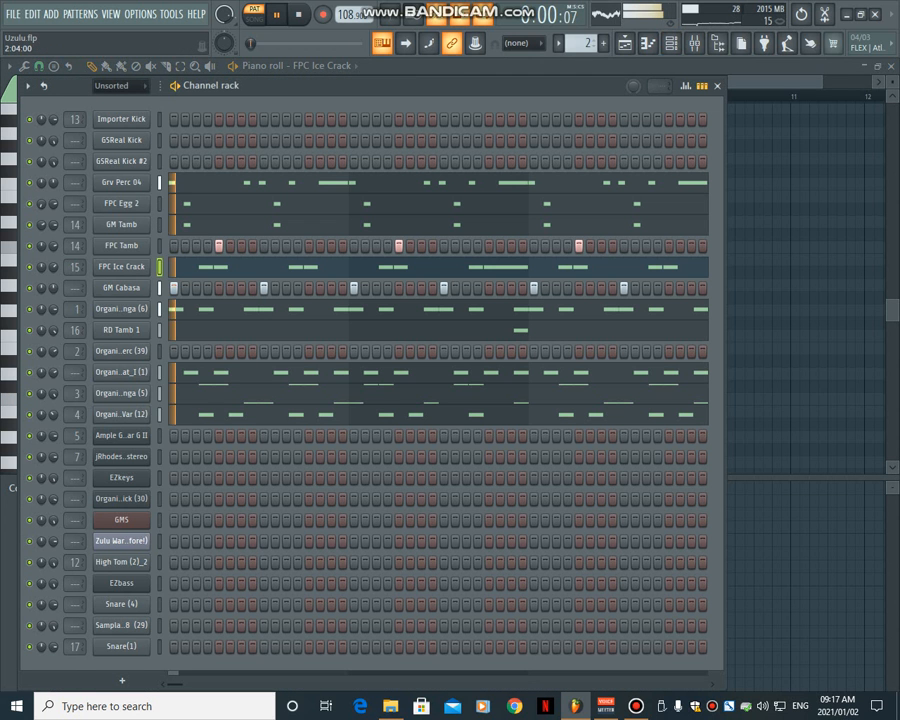
pyautogui.click(298, 14)
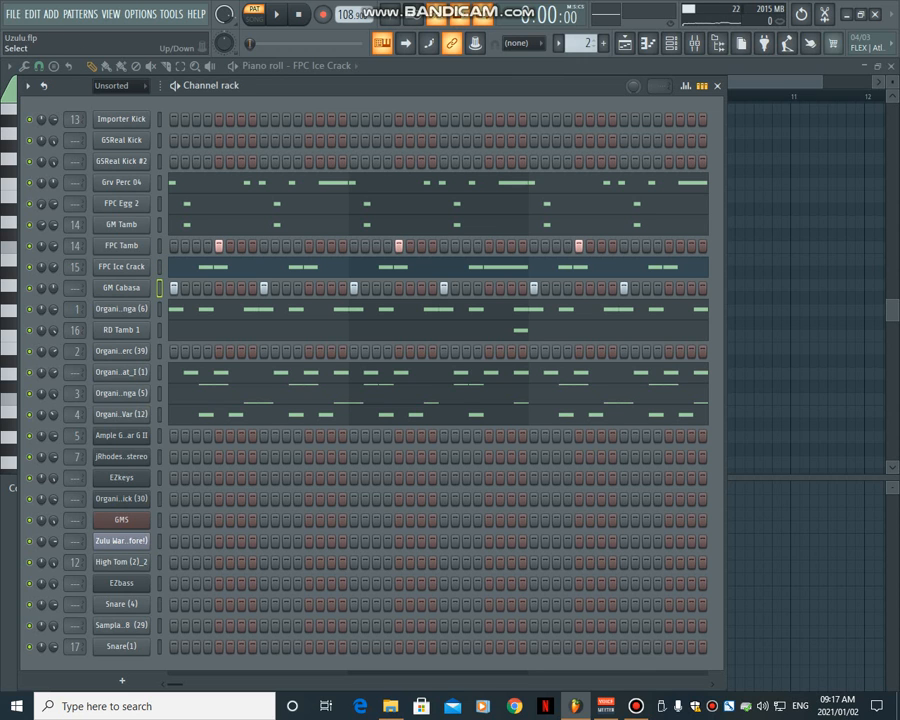
# - Step through Pattern 2's channels from GM Cabasa down to Organic Var (12) to review the remaining percussion sounds
pyautogui.press('Down')
pyautogui.press('Down')
pyautogui.press('Down')
pyautogui.press('Down')
pyautogui.press('Down')
pyautogui.press('Down')
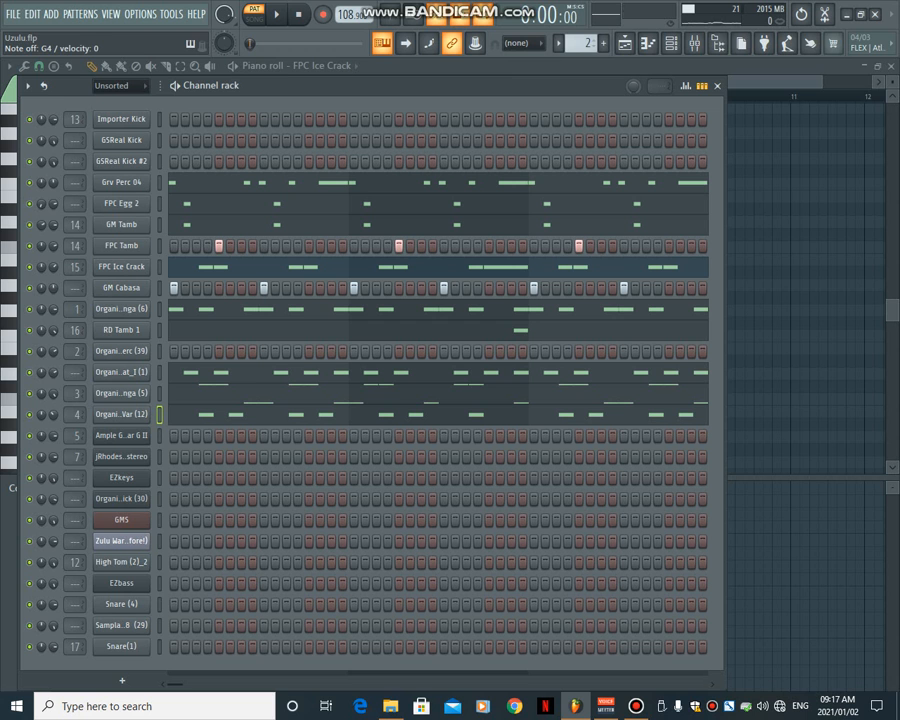
# - Return to the playlist, play the arrangement in song mode and unmute Track 9
pyautogui.click(625, 43)
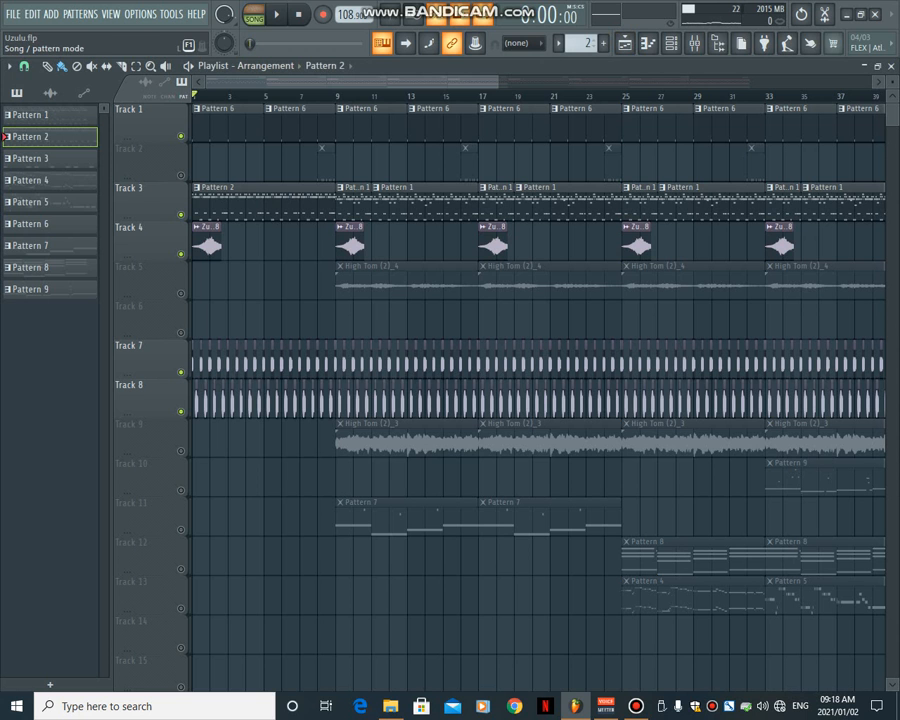
pyautogui.click(277, 14)
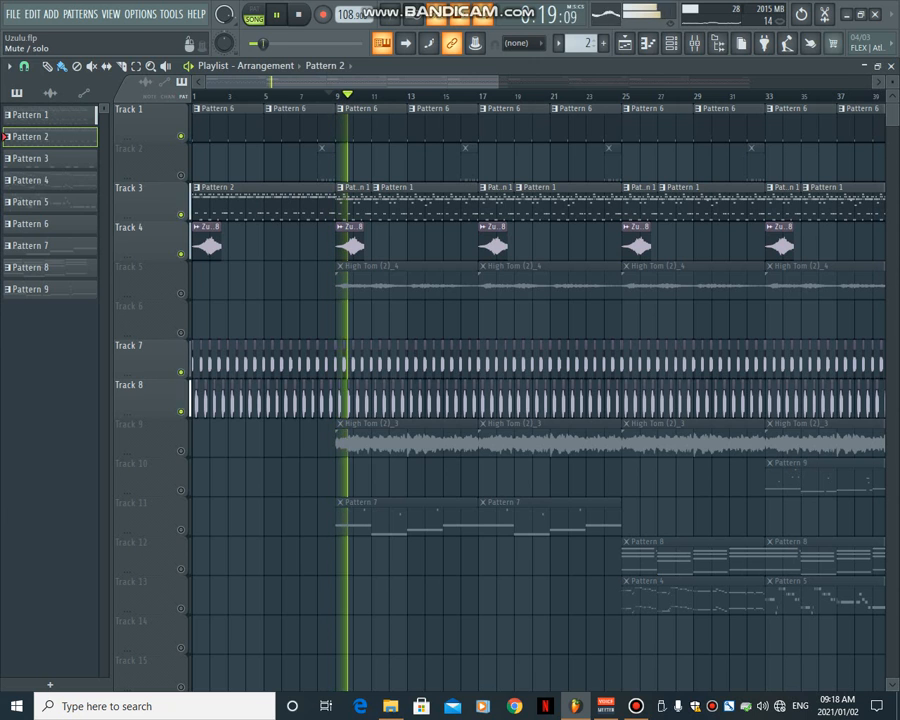
pyautogui.click(181, 450)
# - Open Pattern 1's Organic - Kick (30) notes in the piano roll and play the pattern on its own
pyautogui.click(354, 203)
pyautogui.click(671, 43)
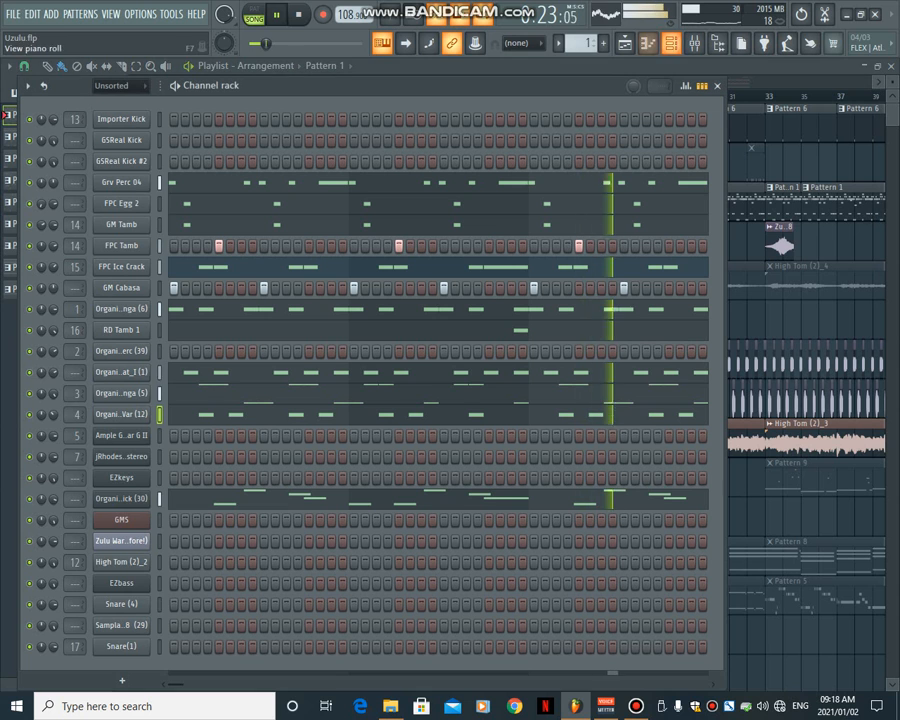
pyautogui.press('space')
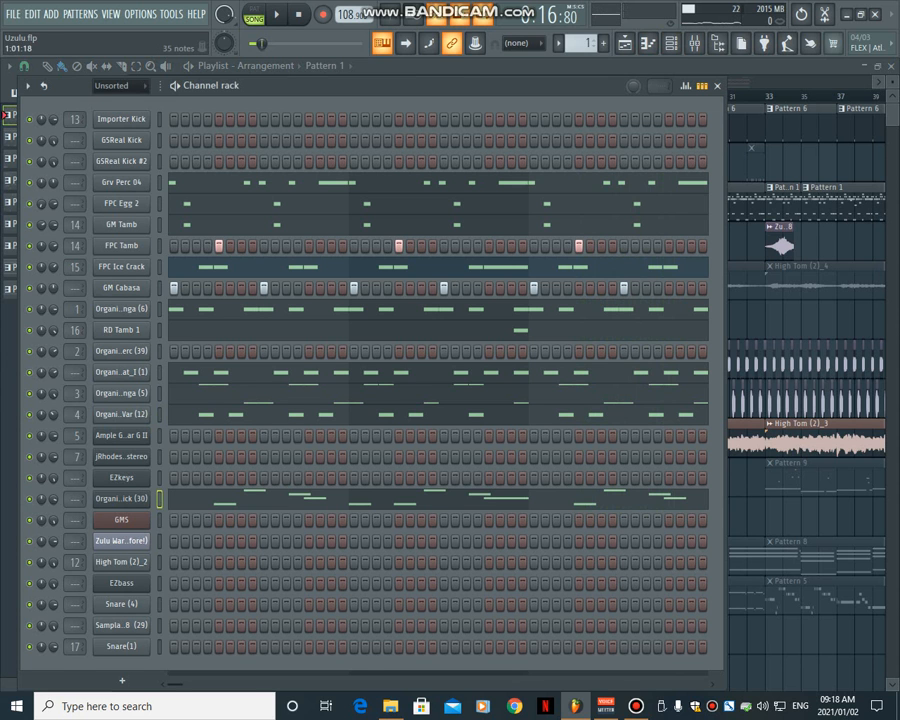
pyautogui.click(177, 498)
pyautogui.click(254, 15)
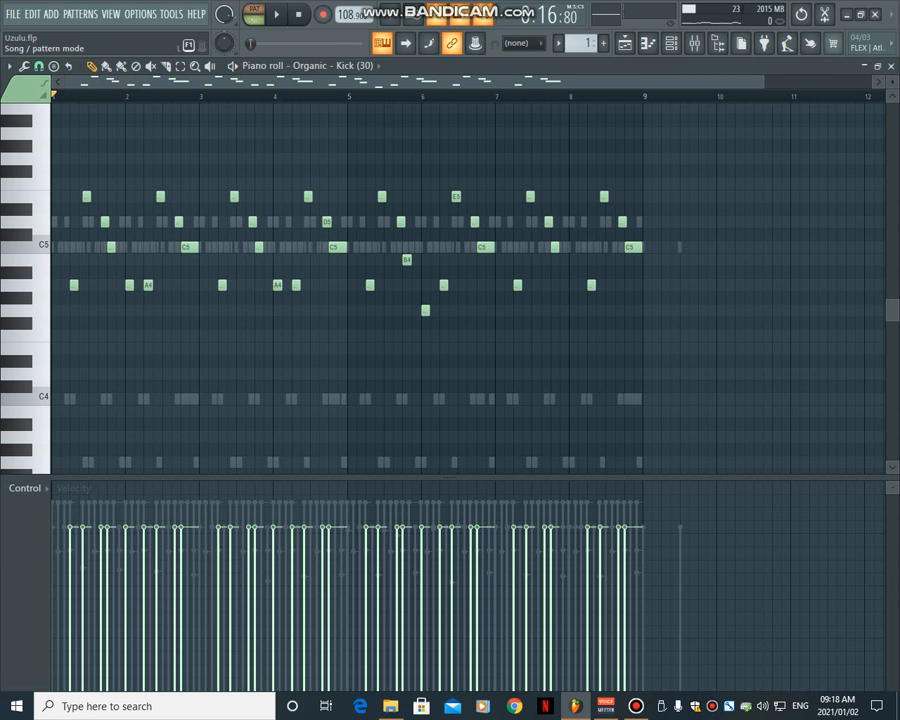
pyautogui.click(277, 14)
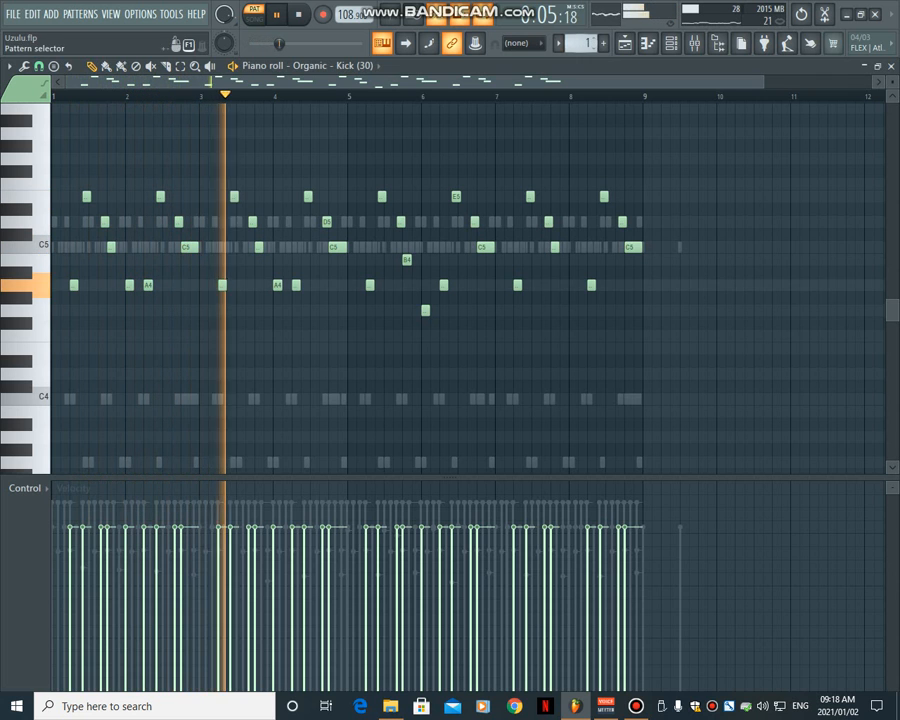
# - Play the arrangement in song mode from just before bar 9 and select the High Tom (2)_3 clip on Track 9
pyautogui.click(625, 43)
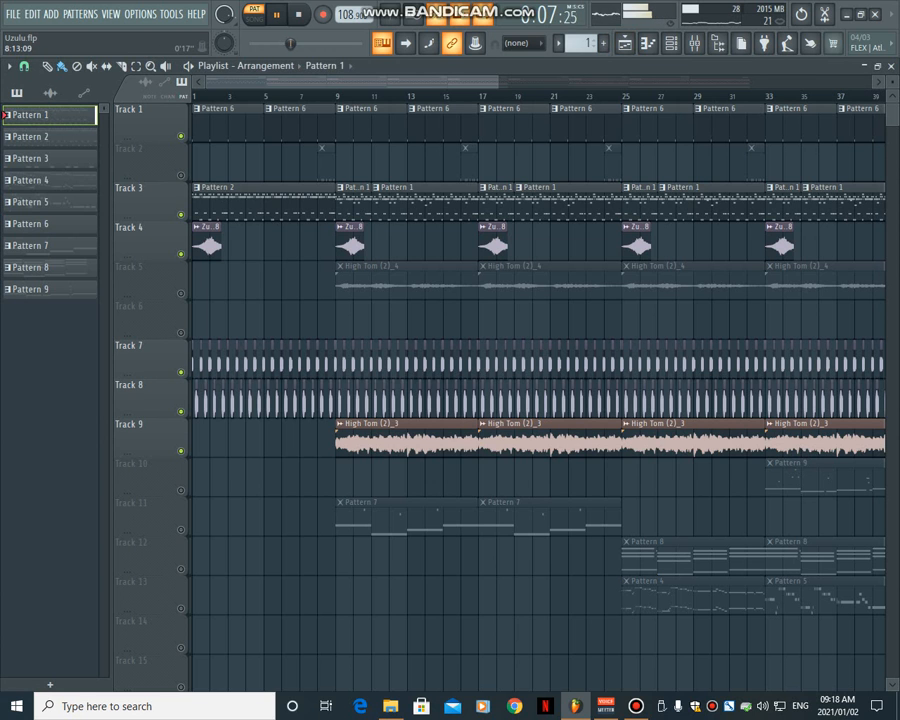
pyautogui.click(332, 96)
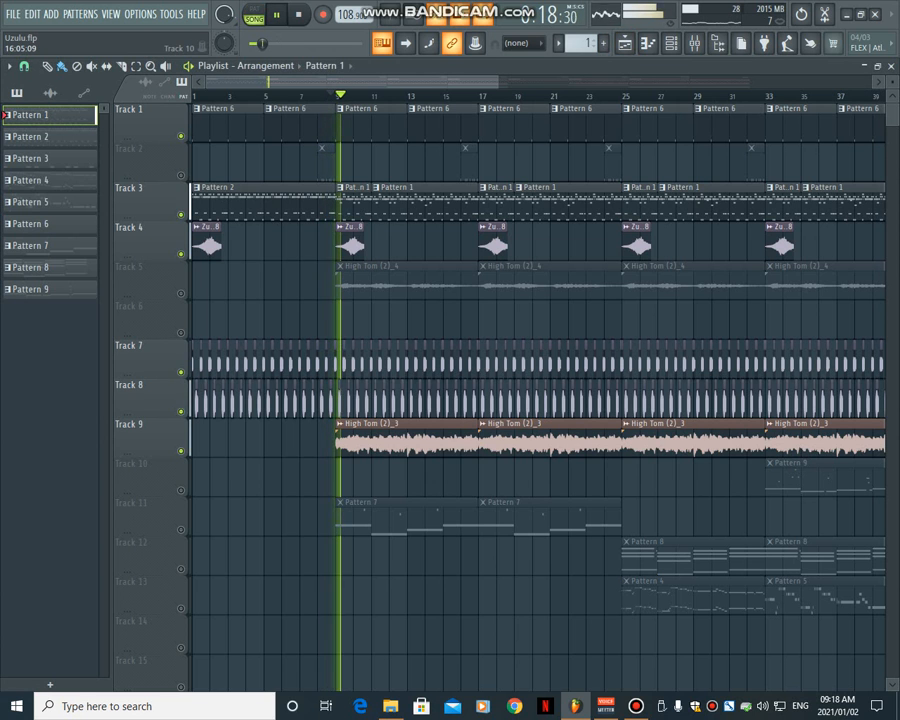
pyautogui.click(458, 440)
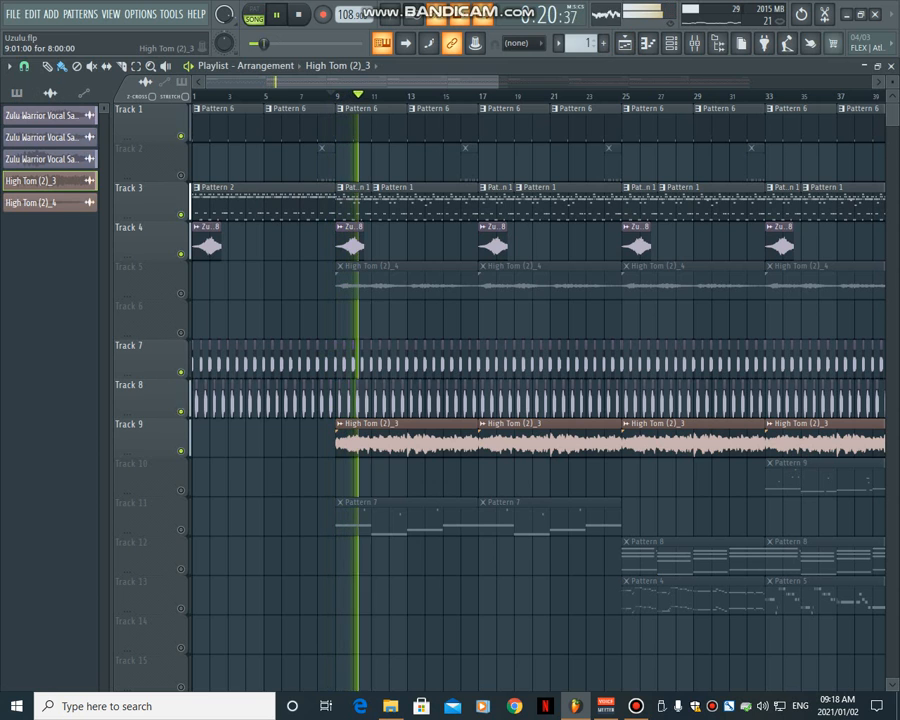
pyautogui.click(298, 14)
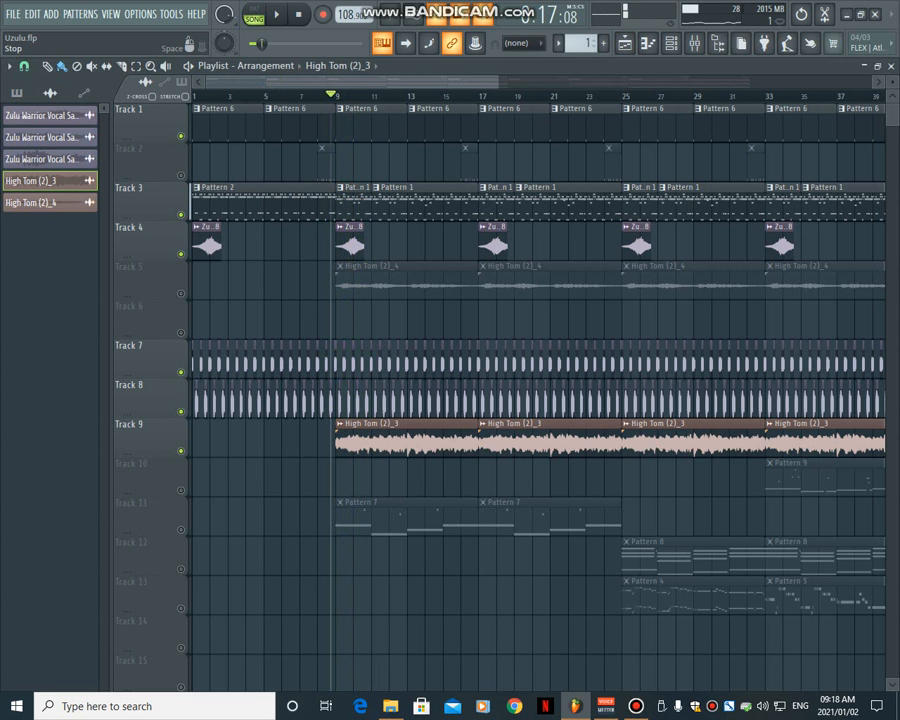
# - Open Pattern 8's jRhodes3b-stereo notes in the piano roll and play the pattern on its own
pyautogui.doubleClick(650, 557)
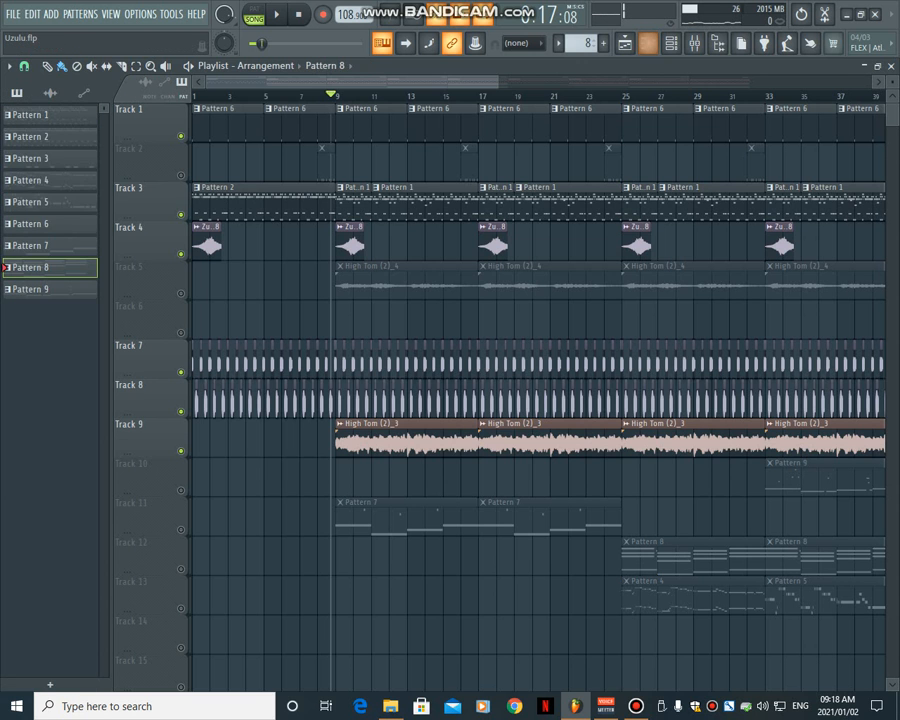
pyautogui.click(671, 43)
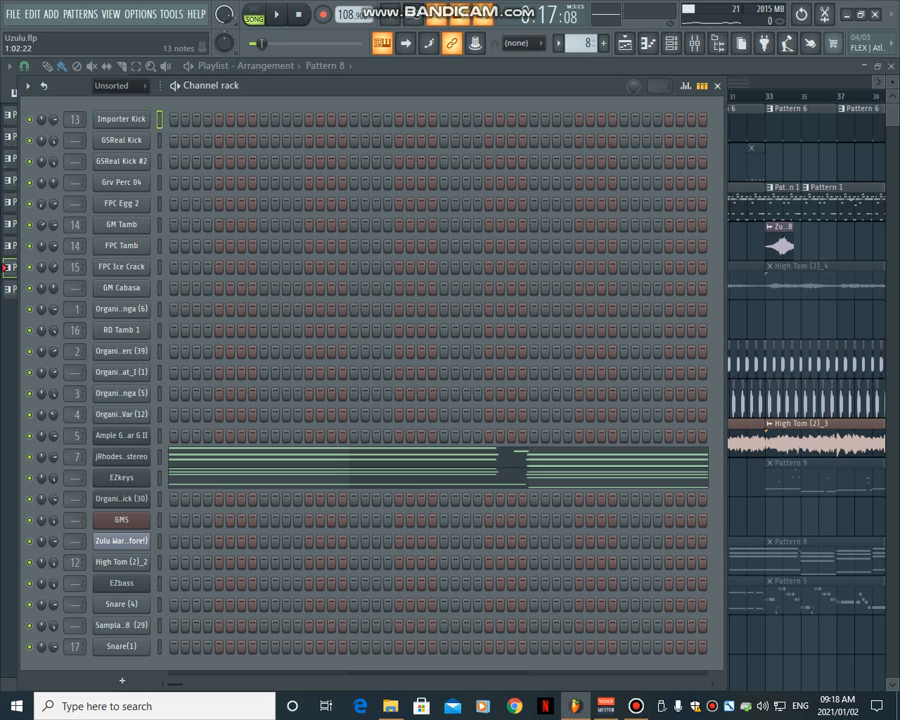
pyautogui.click(159, 457)
pyautogui.click(177, 457)
pyautogui.click(254, 14)
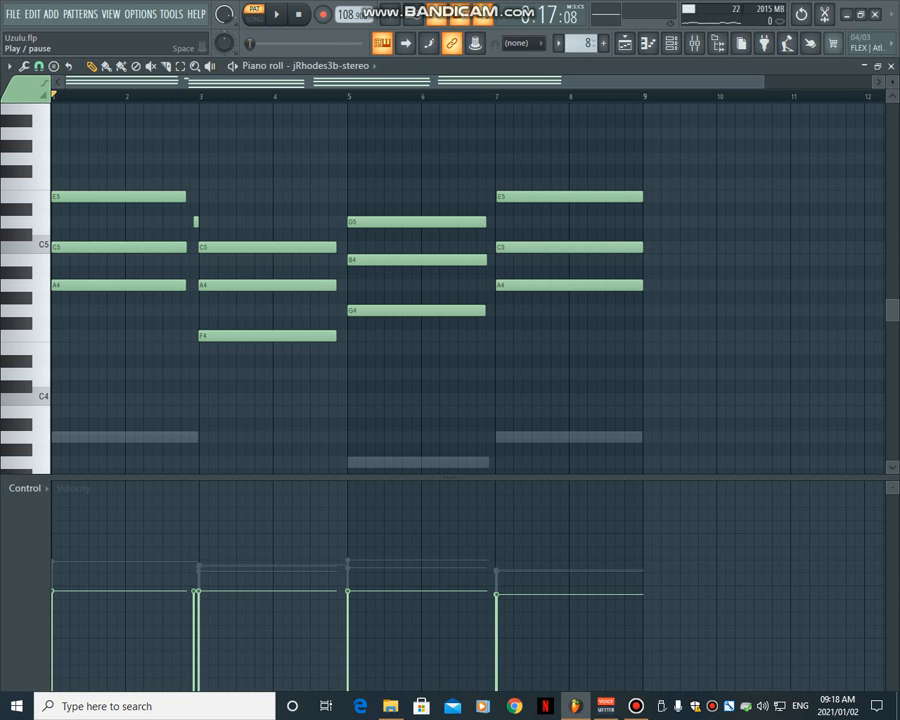
pyautogui.click(276, 14)
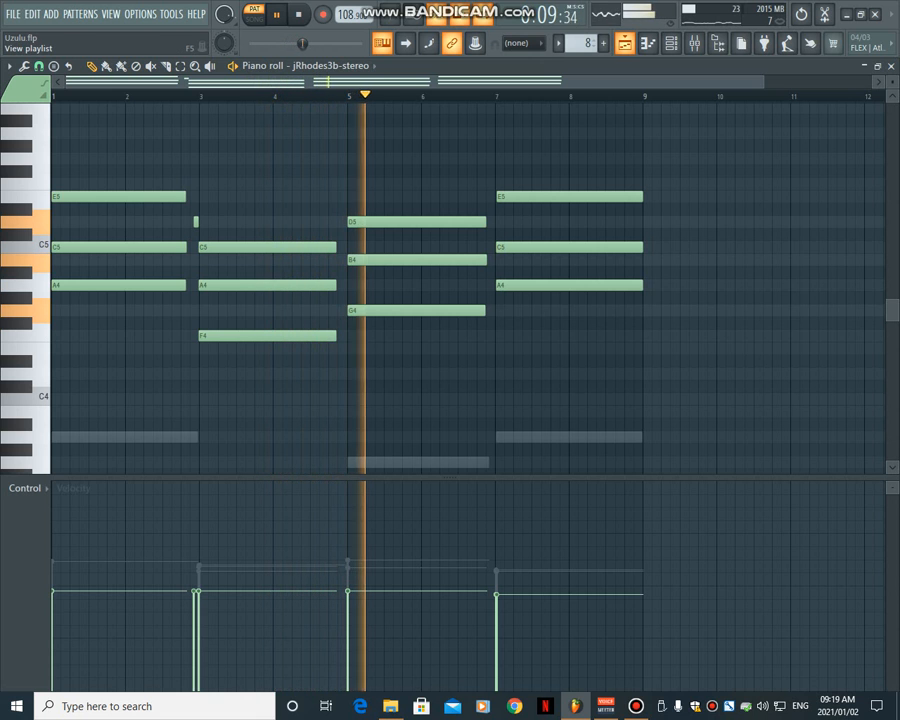
# - Return to the playlist, play the arrangement in song mode from about bar 9 and solo Track 9
pyautogui.press('F5')
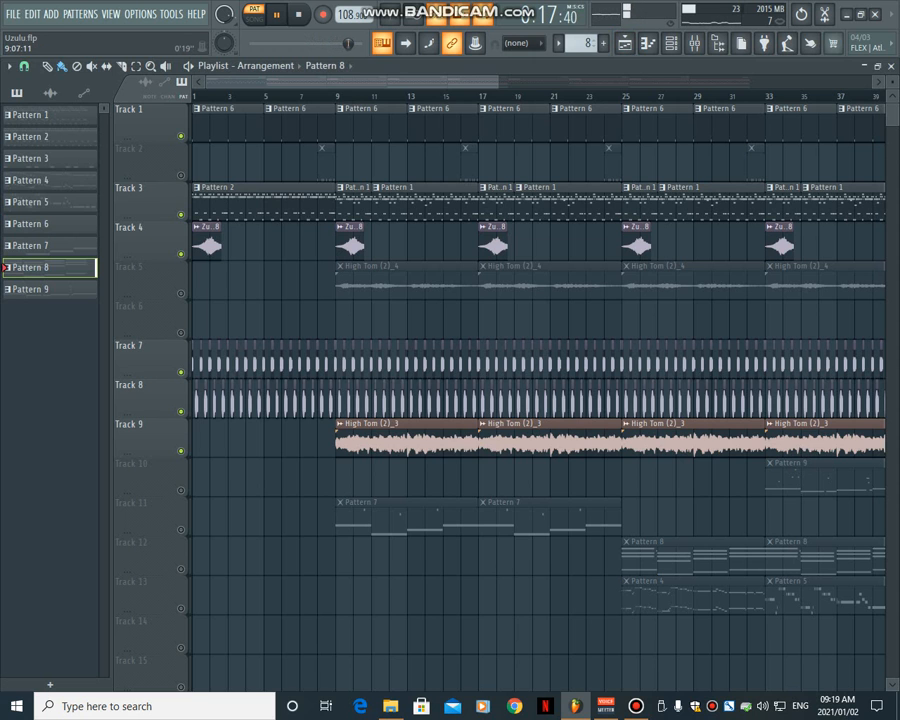
pyautogui.click(338, 96)
pyautogui.rightClick(171, 446)
pyautogui.click(163, 447)
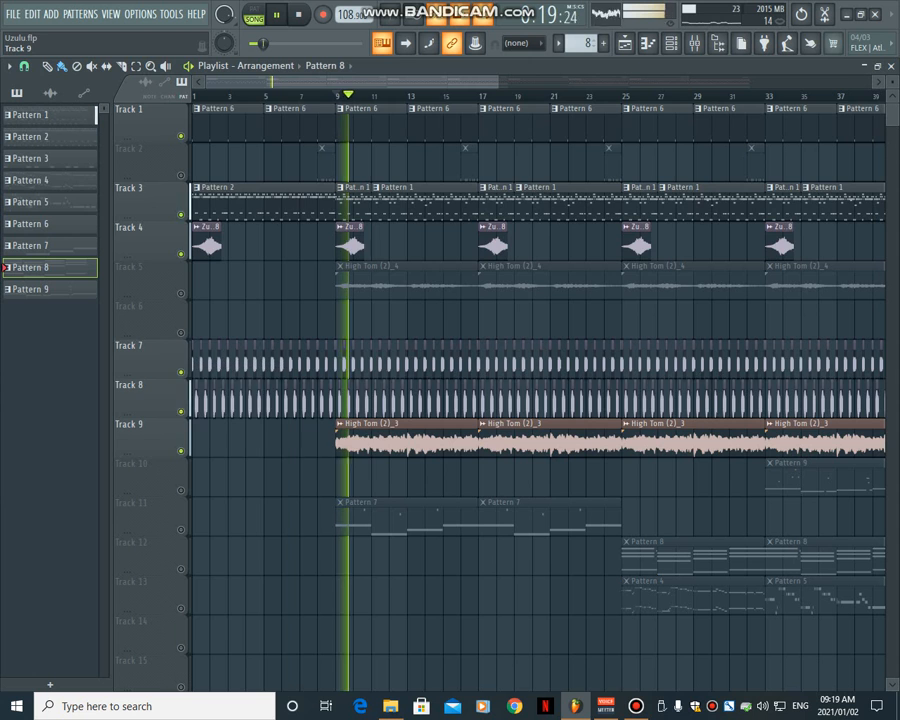
pyautogui.rightClick(181, 451)
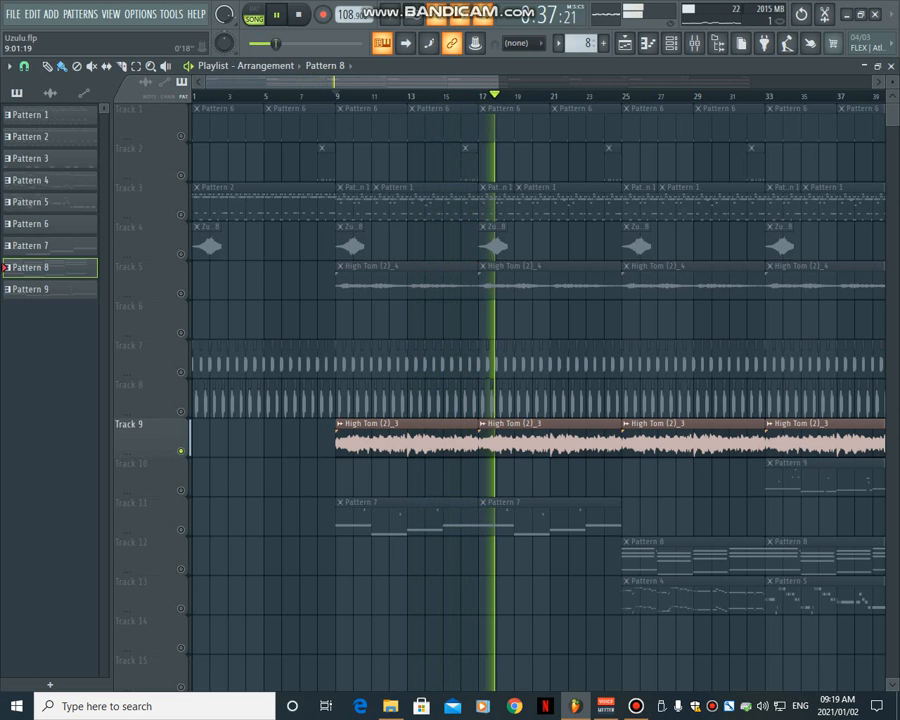
# - Unmute Tracks 8, 7, 3, 1 and 2 one by one, replaying the arrangement from just before bar 9
pyautogui.click(181, 411)
pyautogui.click(181, 371)
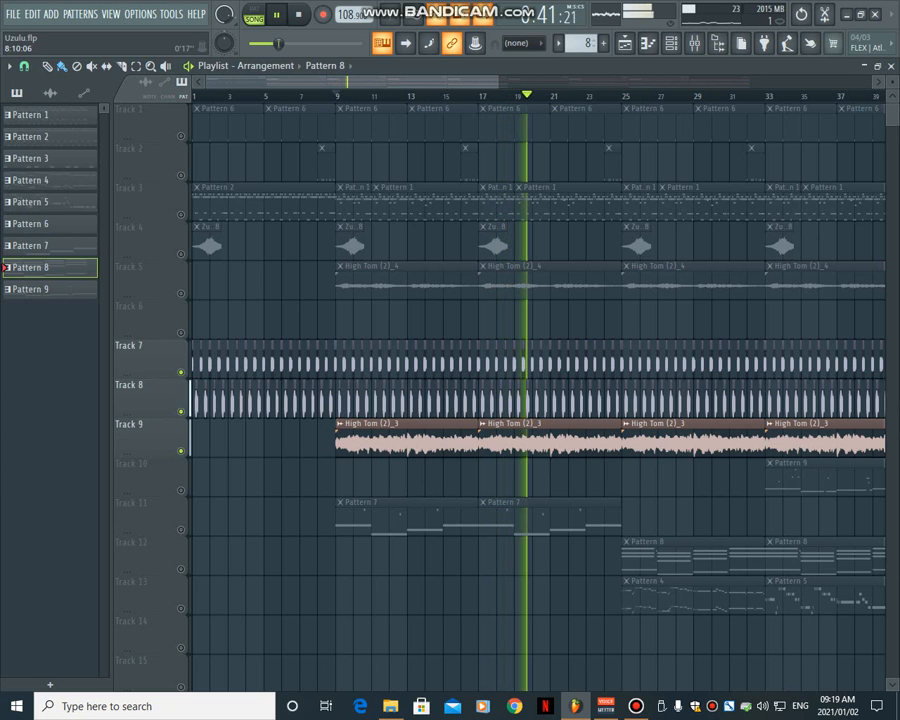
pyautogui.click(328, 96)
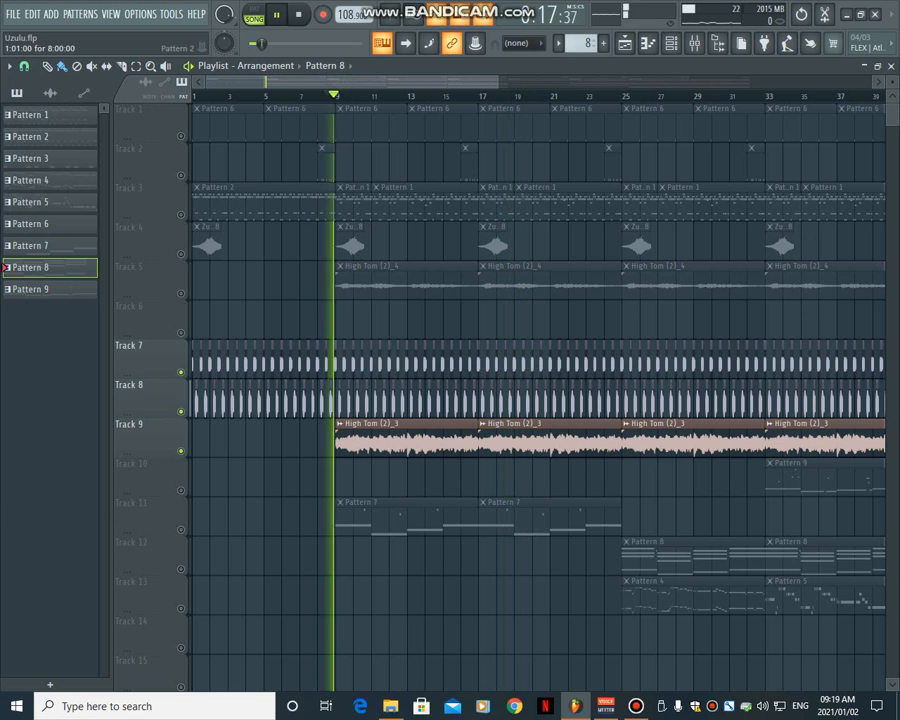
pyautogui.click(181, 214)
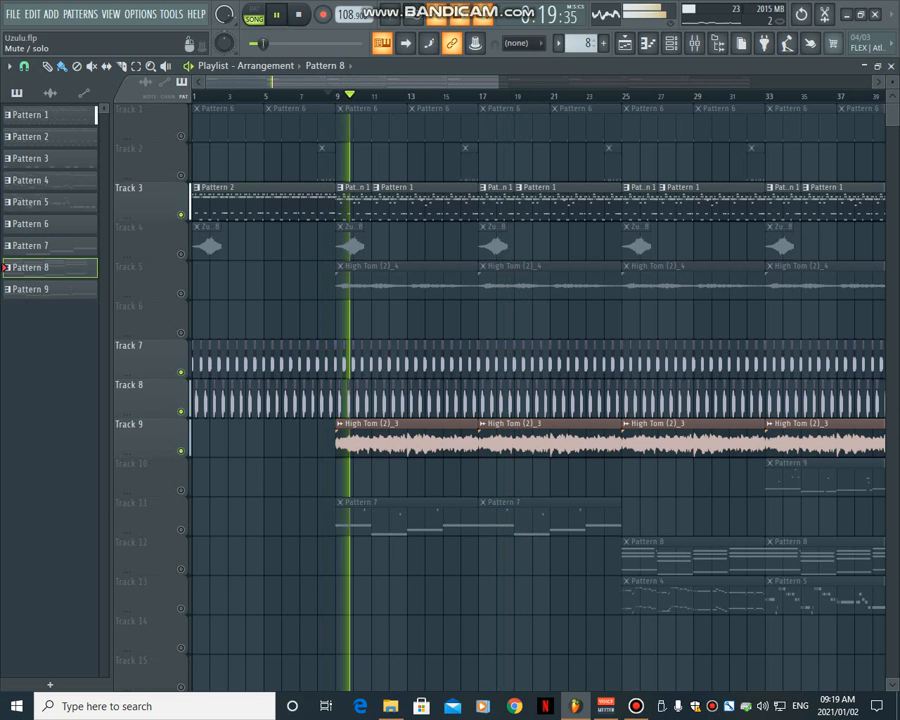
pyautogui.click(181, 136)
pyautogui.click(181, 175)
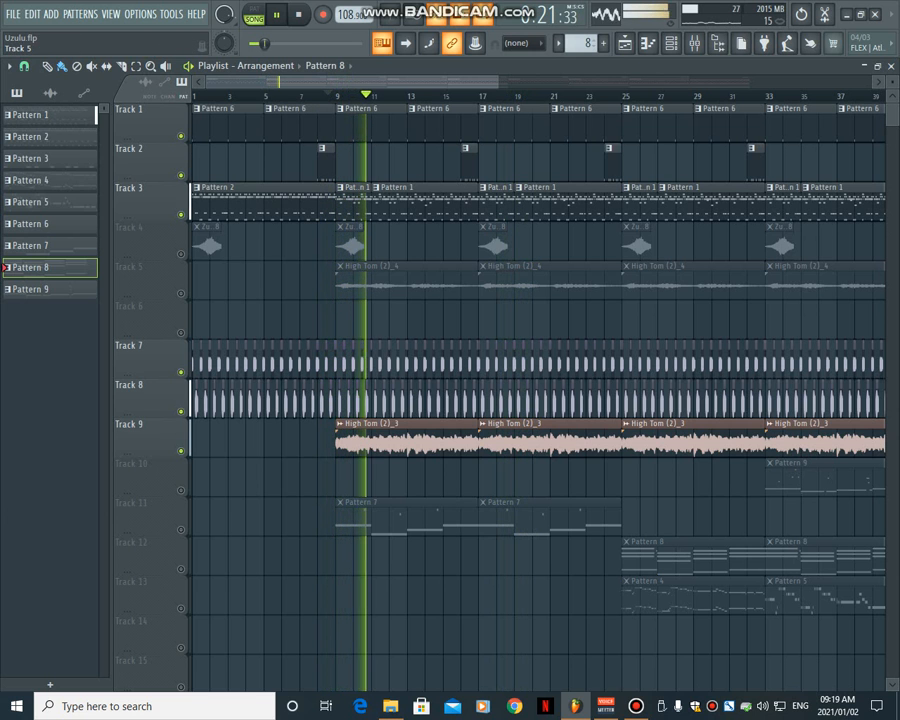
# - Unmute Tracks 4 and 5, restarting playback from just before bar 9 after each one
pyautogui.click(181, 253)
pyautogui.click(329, 96)
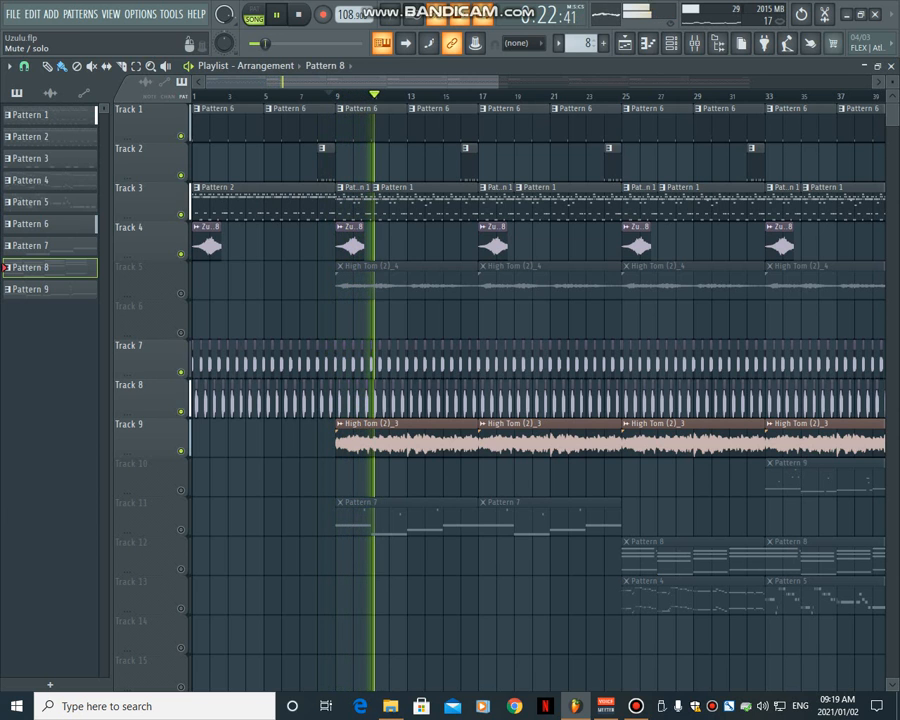
pyautogui.click(181, 293)
pyautogui.click(328, 96)
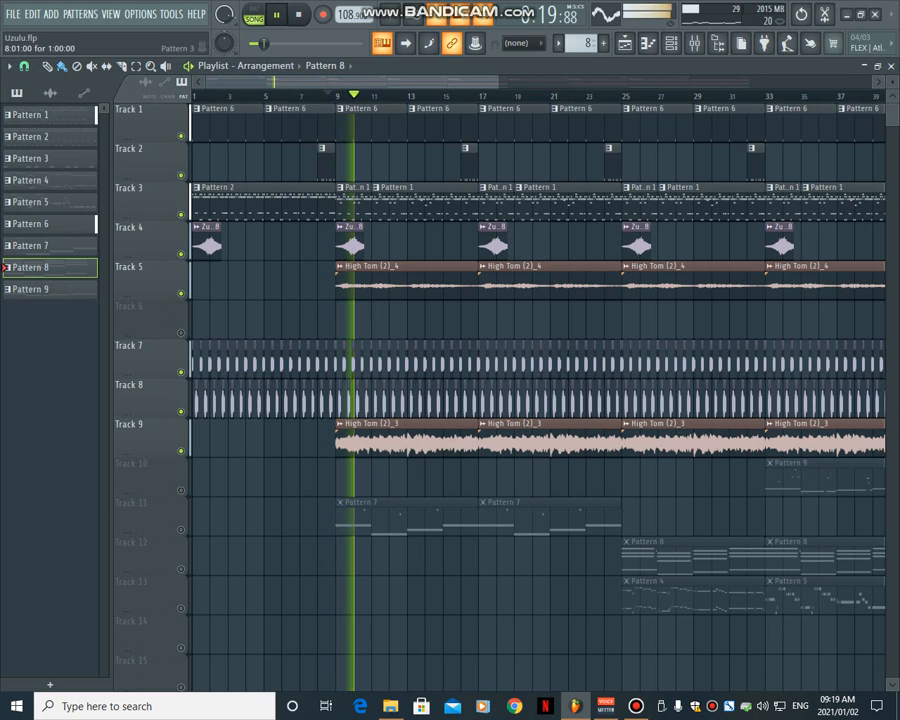
# - Stop the arrangement, open Pattern 3's High Tom (2)_2 notes in the piano roll and play the pattern on its own
pyautogui.press('space')
pyautogui.click(326, 162)
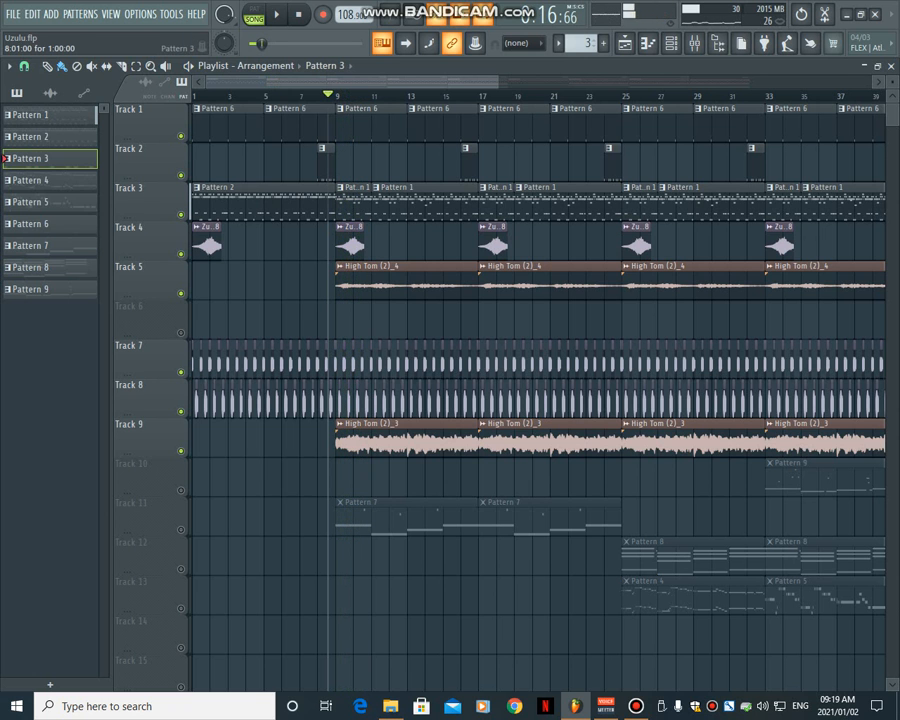
pyautogui.click(670, 42)
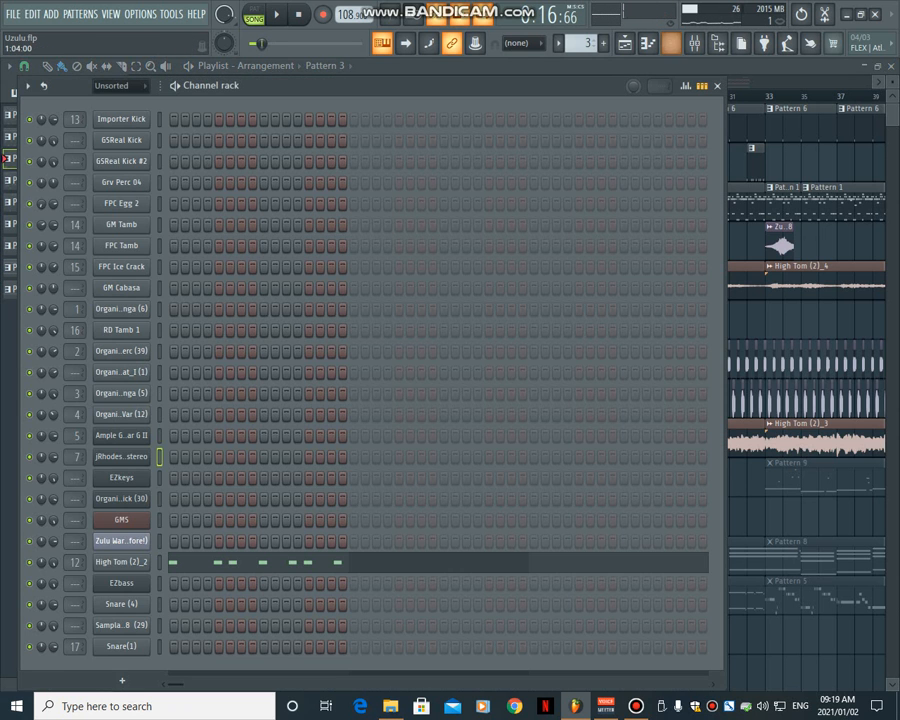
pyautogui.click(188, 562)
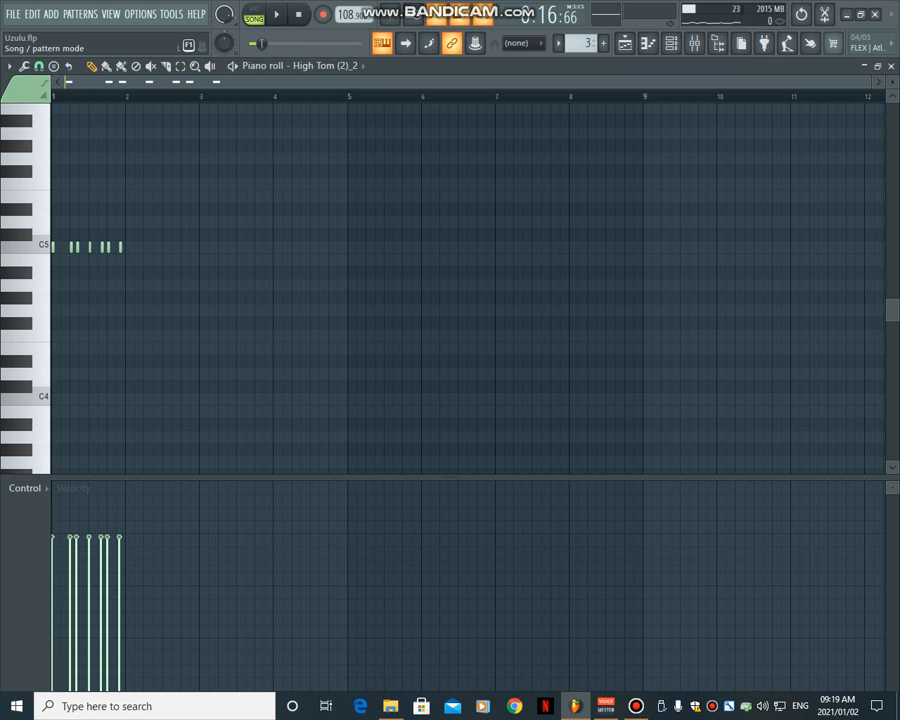
pyautogui.click(277, 14)
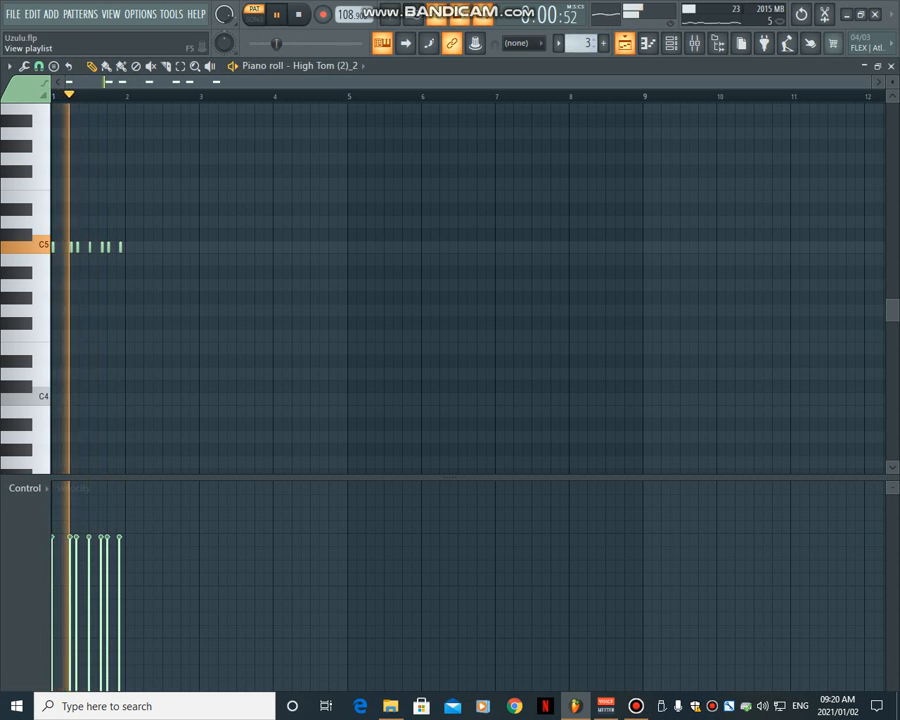
# - Return to the playlist, play the arrangement in song mode, select the High Tom (2)_4 clip and solo Track 5
pyautogui.click(624, 42)
pyautogui.click(348, 282)
pyautogui.press('l')
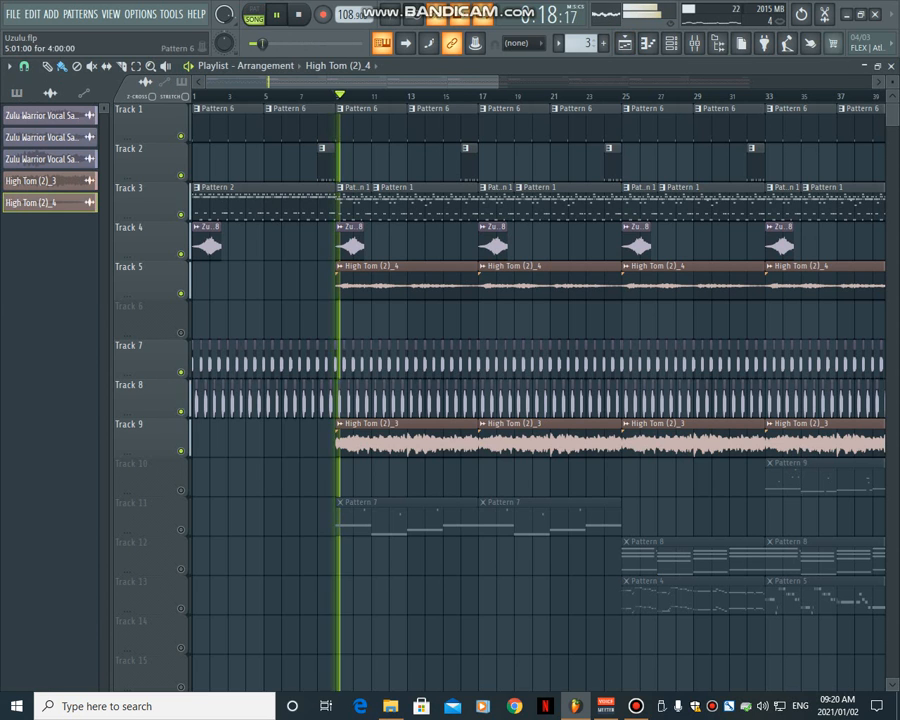
pyautogui.rightClick(182, 262)
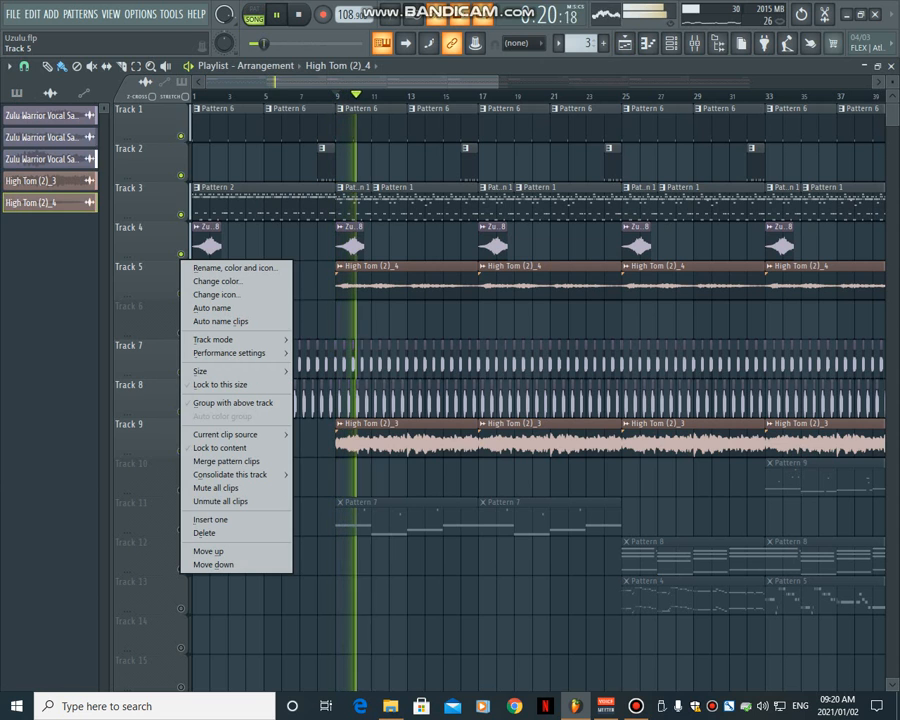
pyautogui.click(168, 286)
pyautogui.rightClick(181, 293)
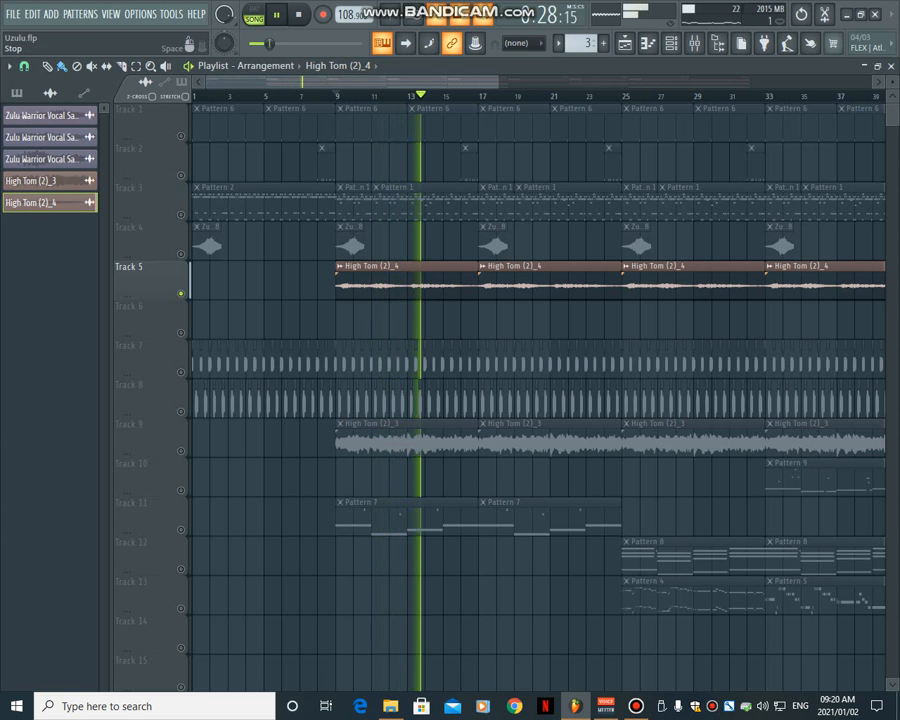
# - Stop playback and check the Master channel's effect slots in the mixer
pyautogui.press('space')
pyautogui.click(693, 43)
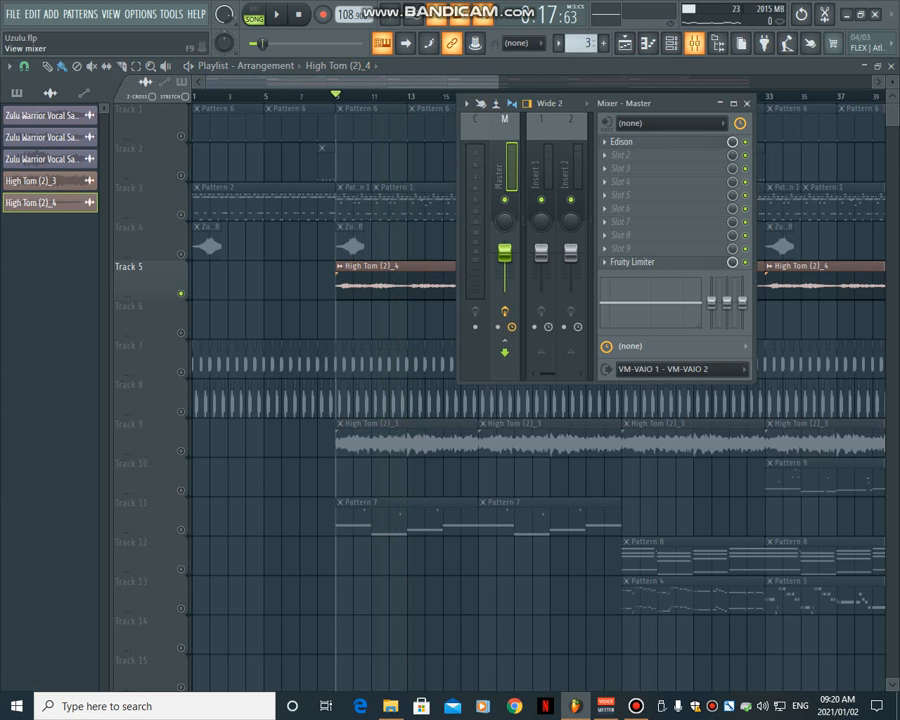
pyautogui.click(693, 43)
pyautogui.click(693, 43)
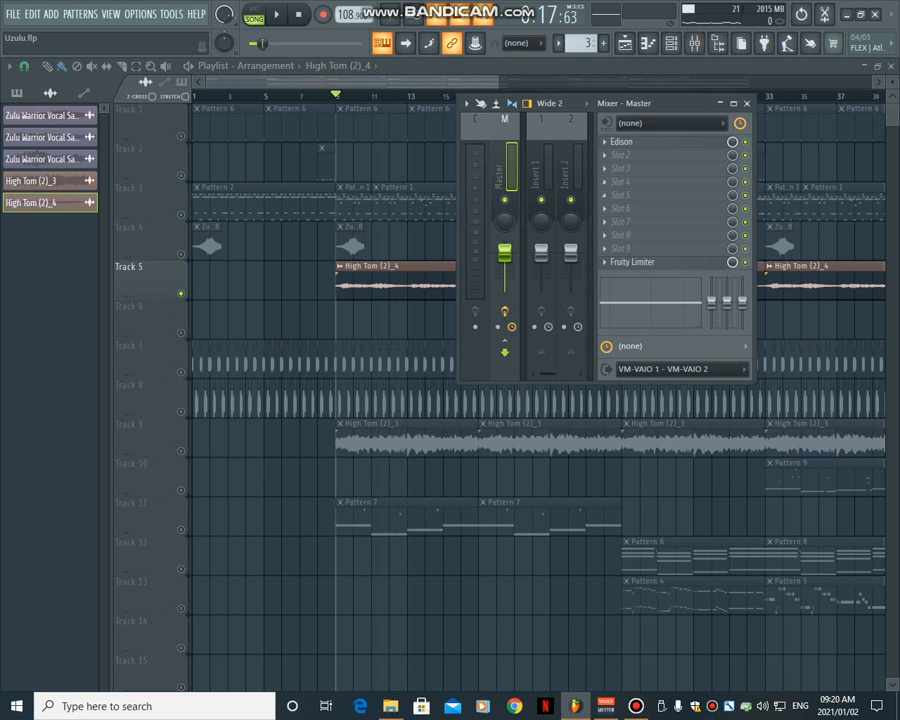
pyautogui.click(693, 43)
# - Add a FLEX instrument channel to the channel rack and close its plugin window
pyautogui.click(670, 43)
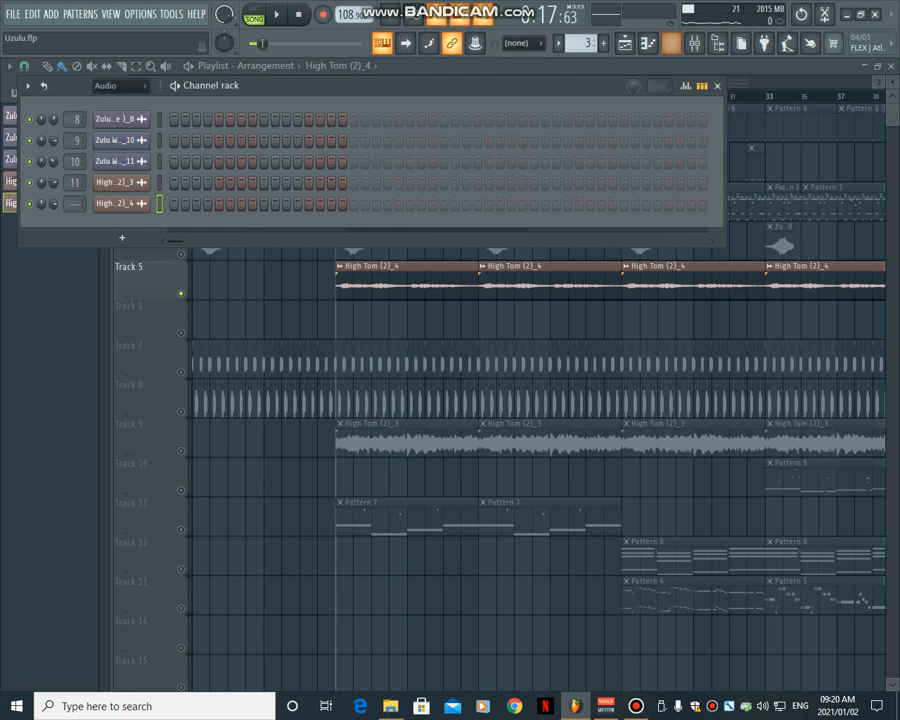
pyautogui.click(122, 237)
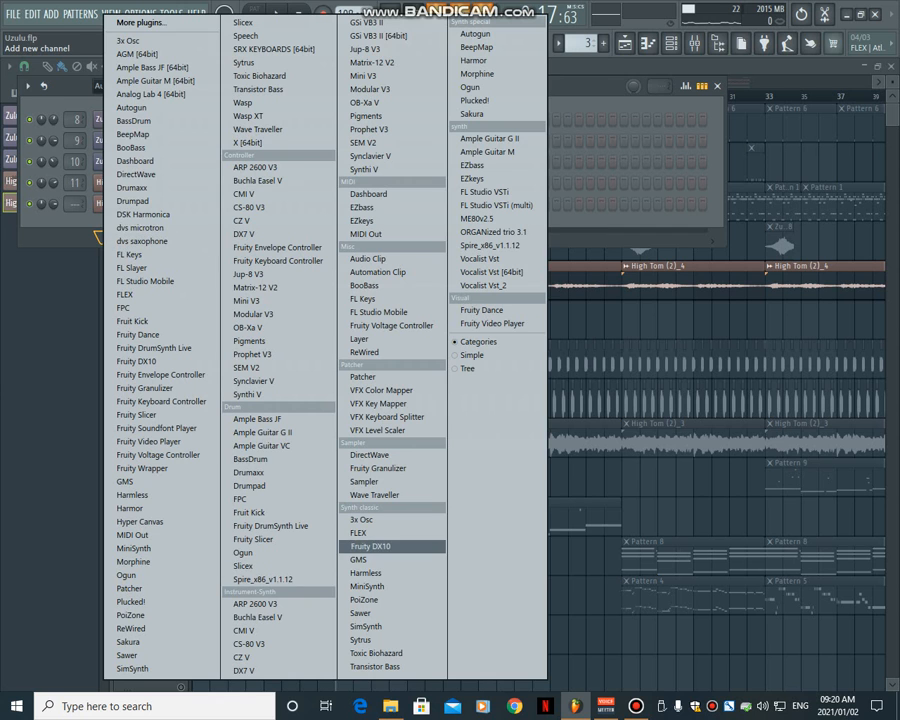
pyautogui.click(395, 533)
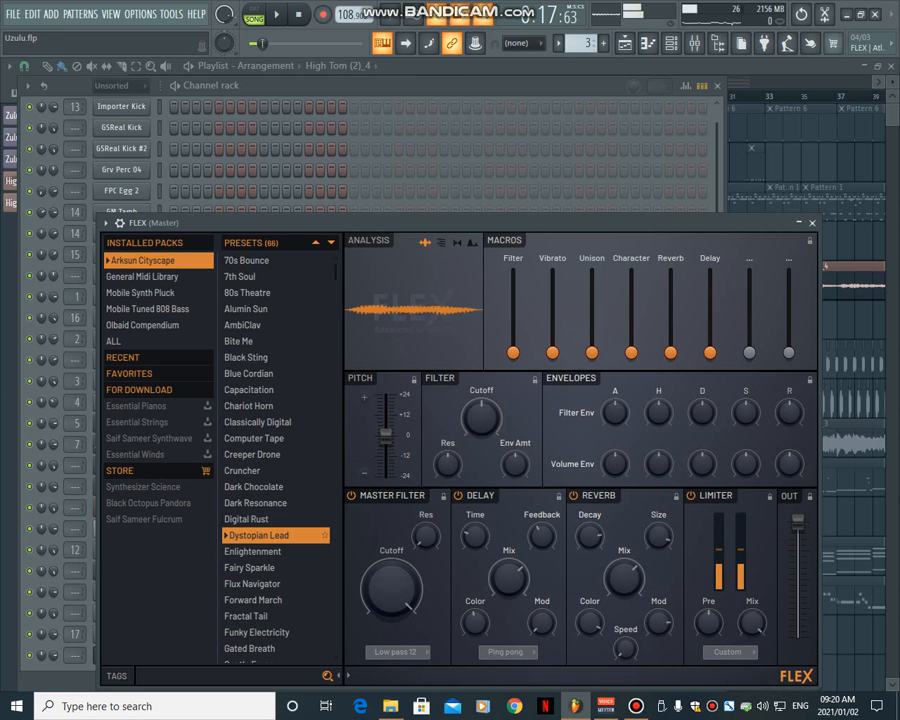
pyautogui.click(812, 223)
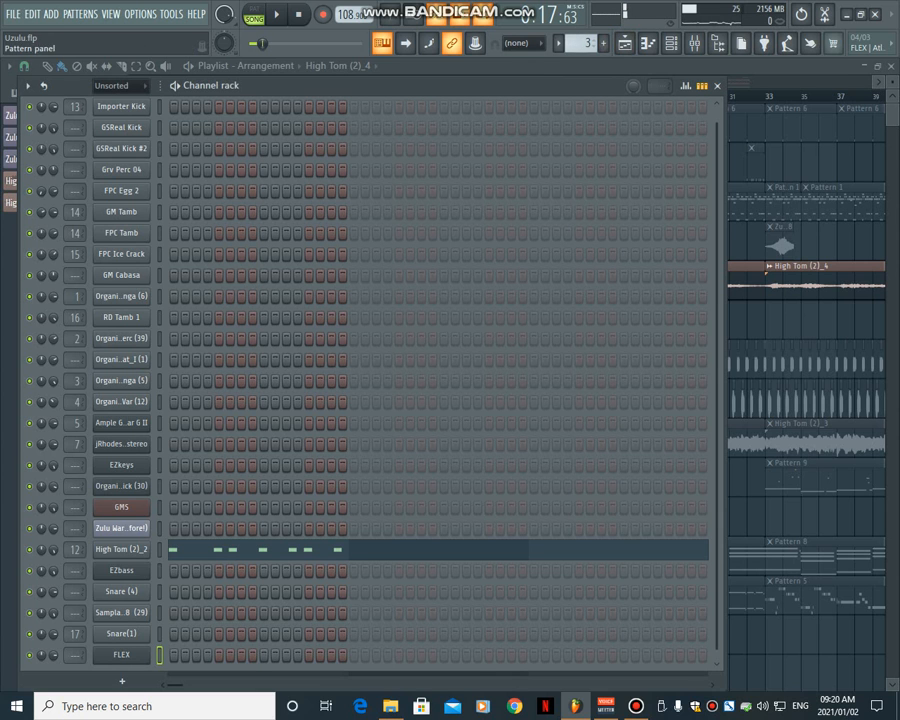
# - Return to the playlist, unsolo Track 5, play the arrangement with all layers, select the Pattern 7 clip on Track 11 and stop playback
pyautogui.click(624, 43)
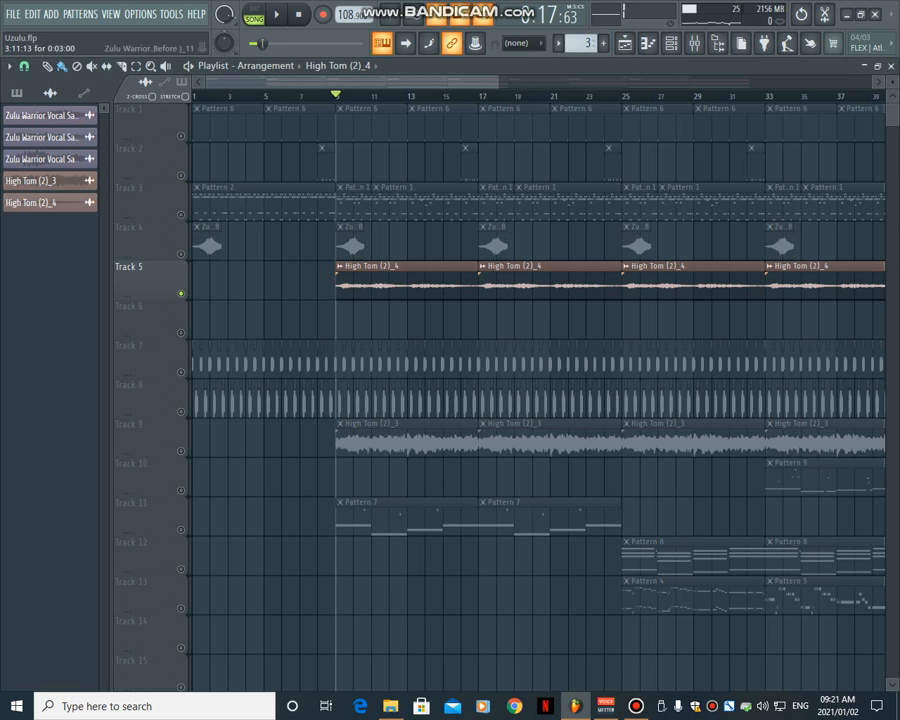
pyautogui.rightClick(181, 294)
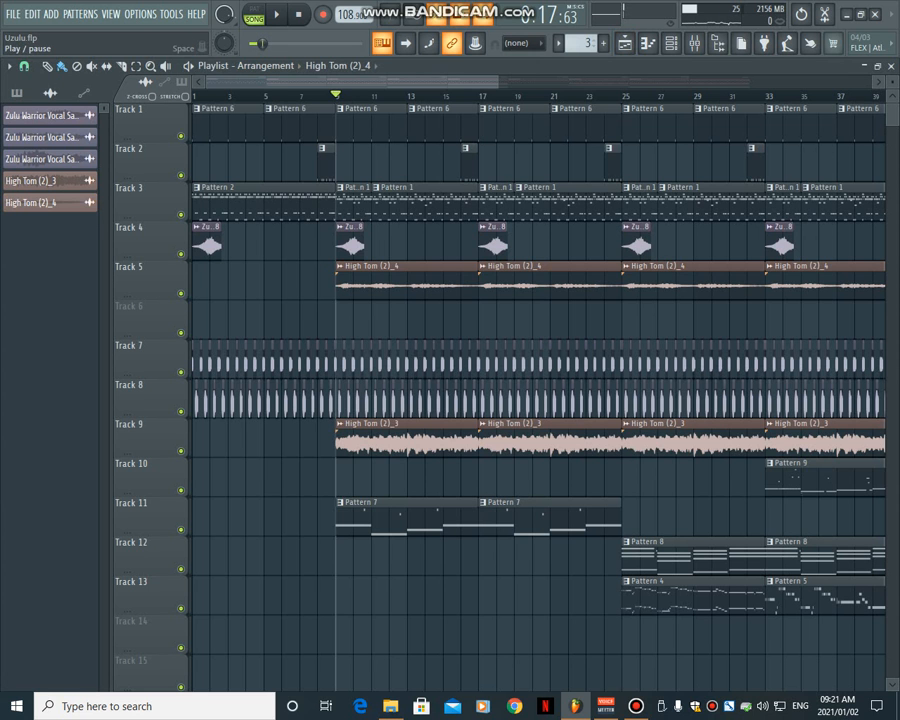
pyautogui.click(277, 14)
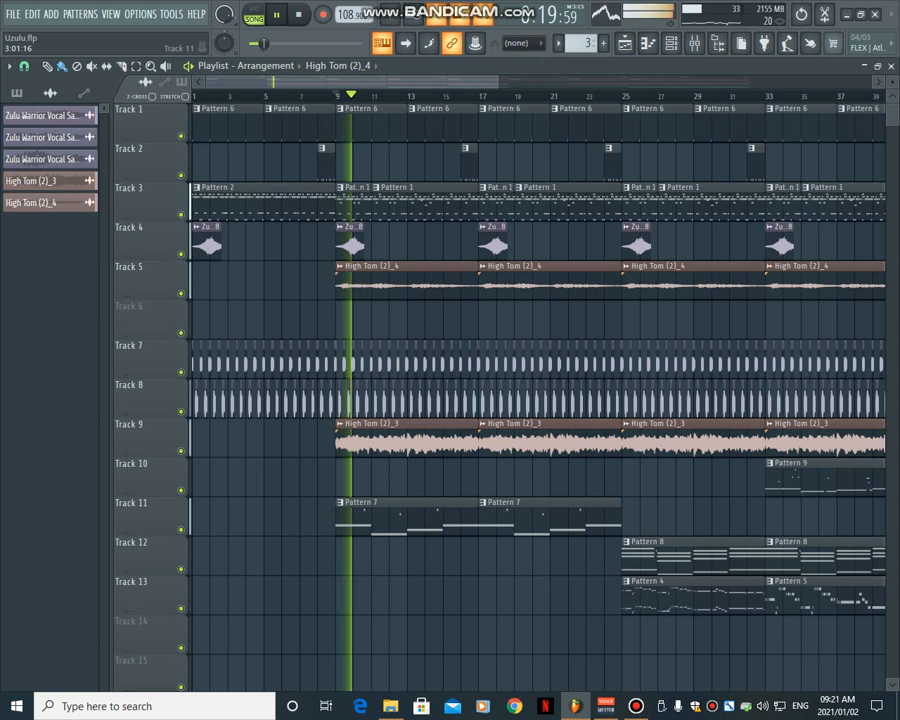
pyautogui.click(378, 515)
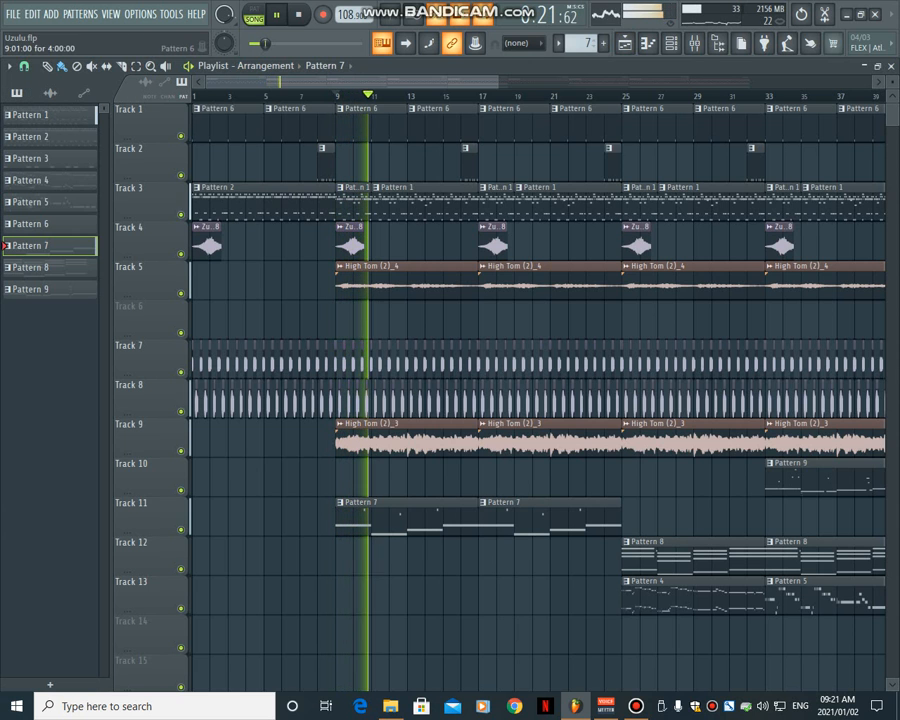
pyautogui.click(298, 14)
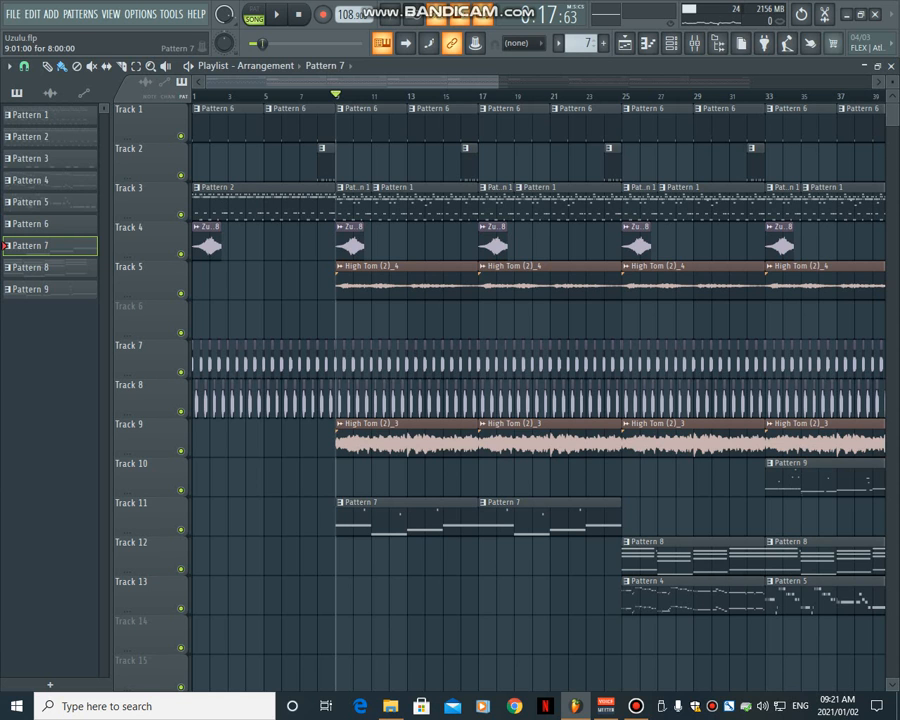
# - Open the GMS synthesizer used by Pattern 7 to show its settings
pyautogui.click(694, 43)
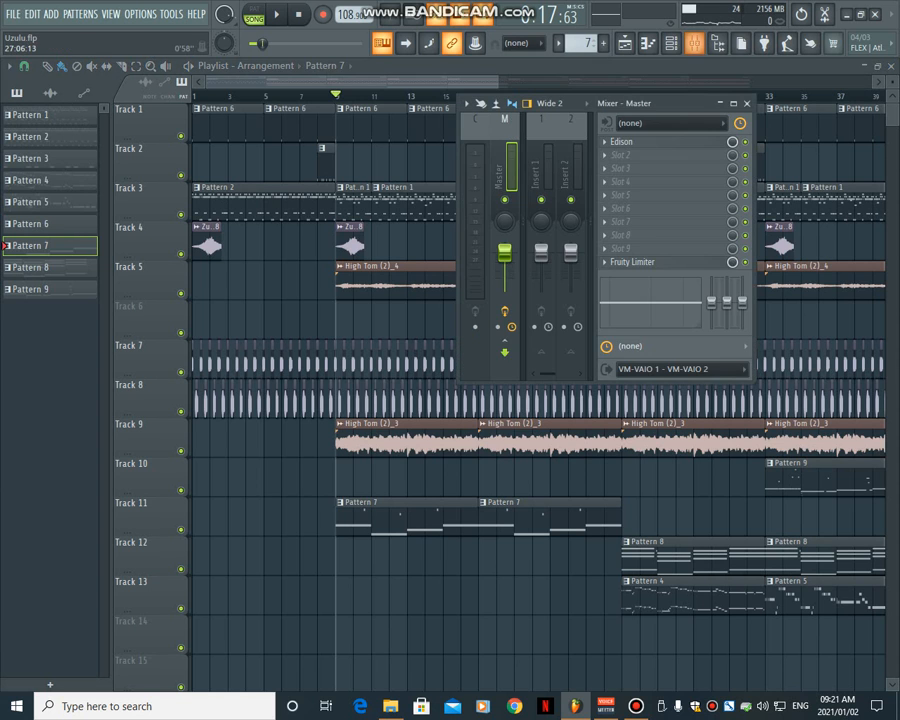
pyautogui.click(694, 43)
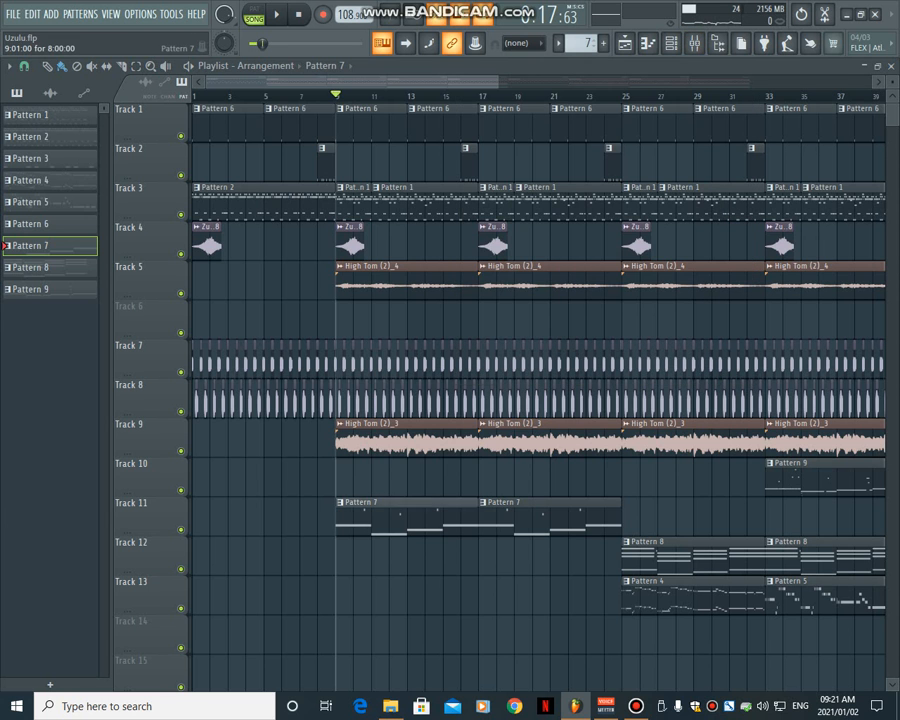
pyautogui.click(670, 43)
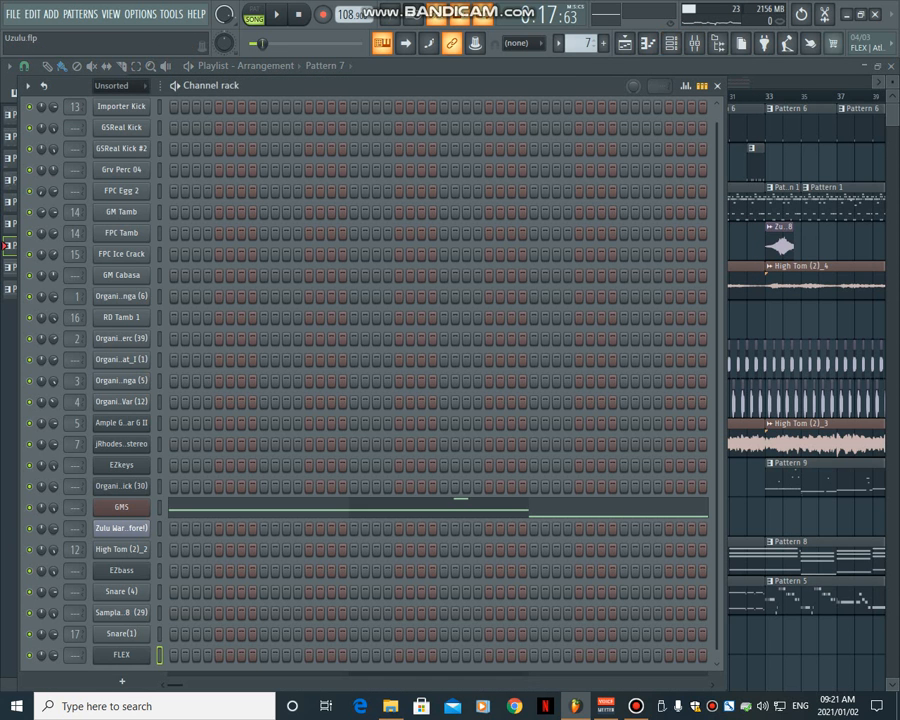
pyautogui.click(121, 507)
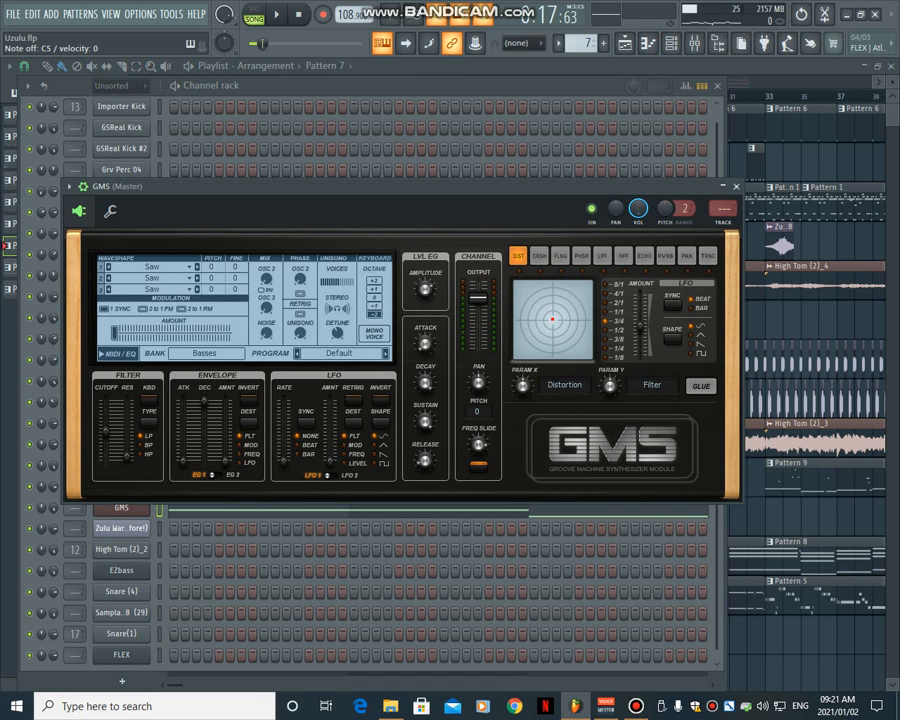
# - Close the GMS window, show the GMS notes in the piano roll and play Pattern 7 on its own
pyautogui.press('Escape')
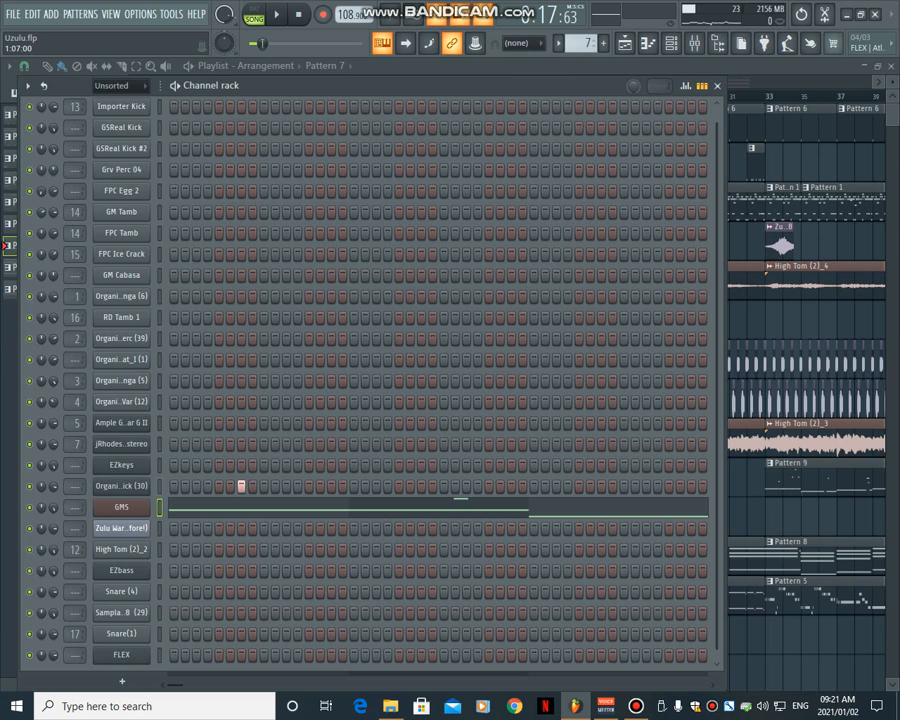
pyautogui.press('F7')
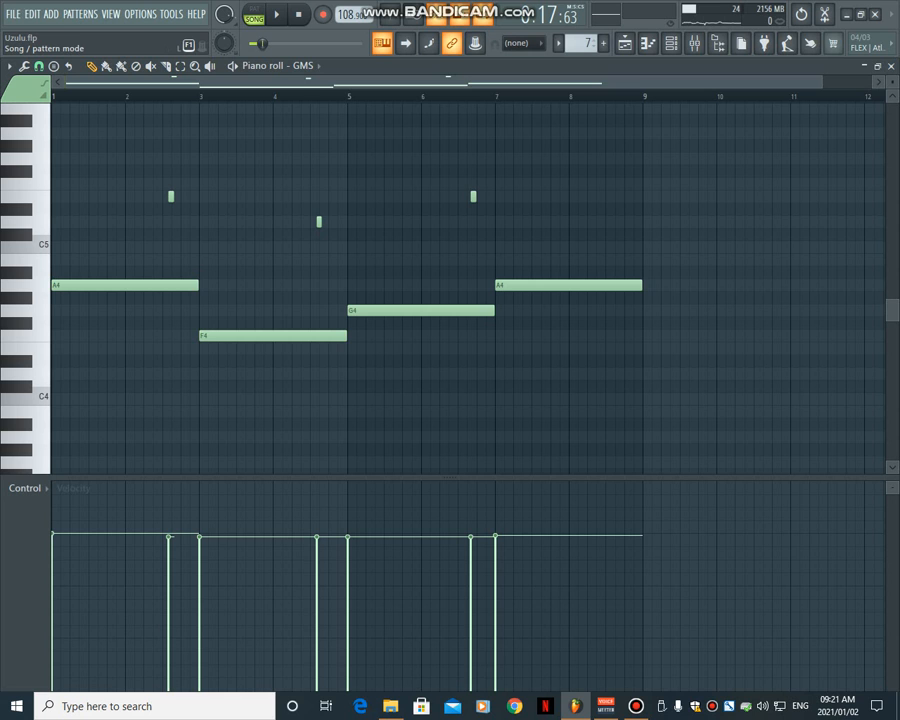
pyautogui.click(254, 15)
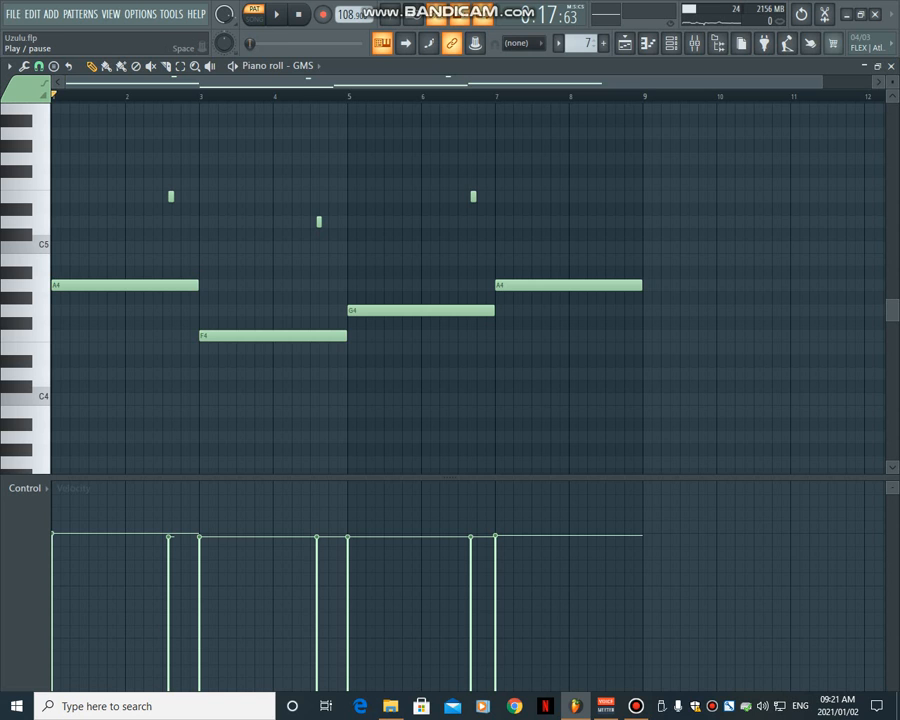
pyautogui.press('space')
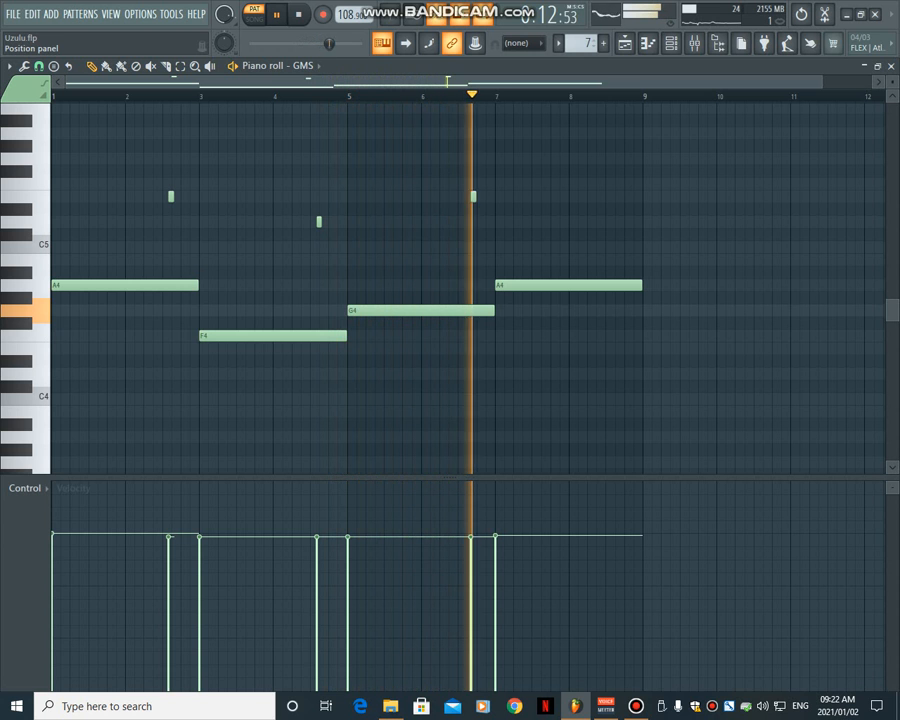
# - Return to the playlist, play the arrangement in song mode from around bar 9 and stop playback
pyautogui.press('F5')
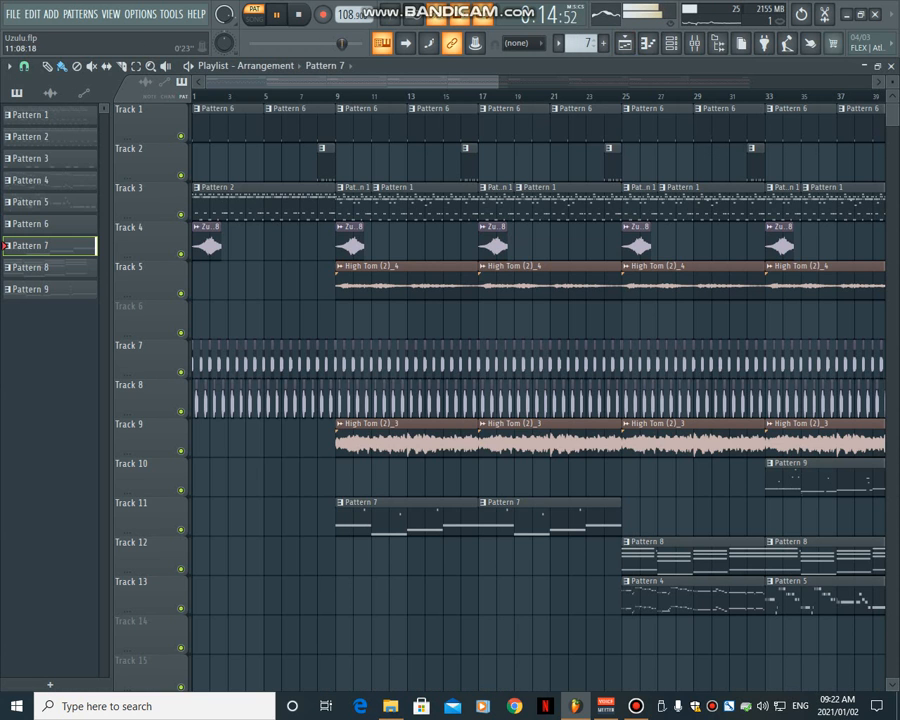
pyautogui.press('l')
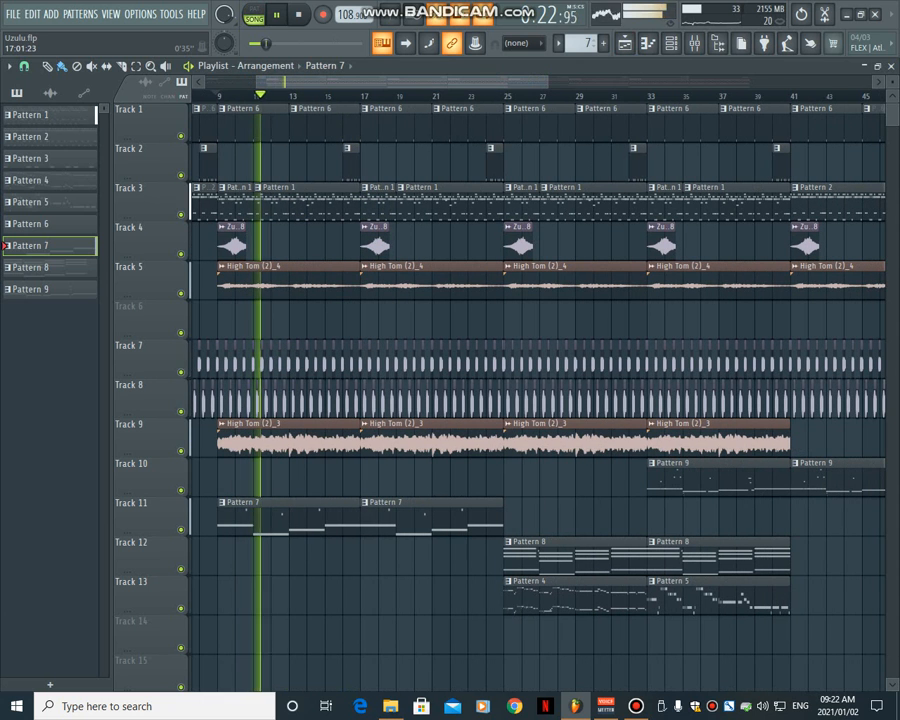
pyautogui.press('space')
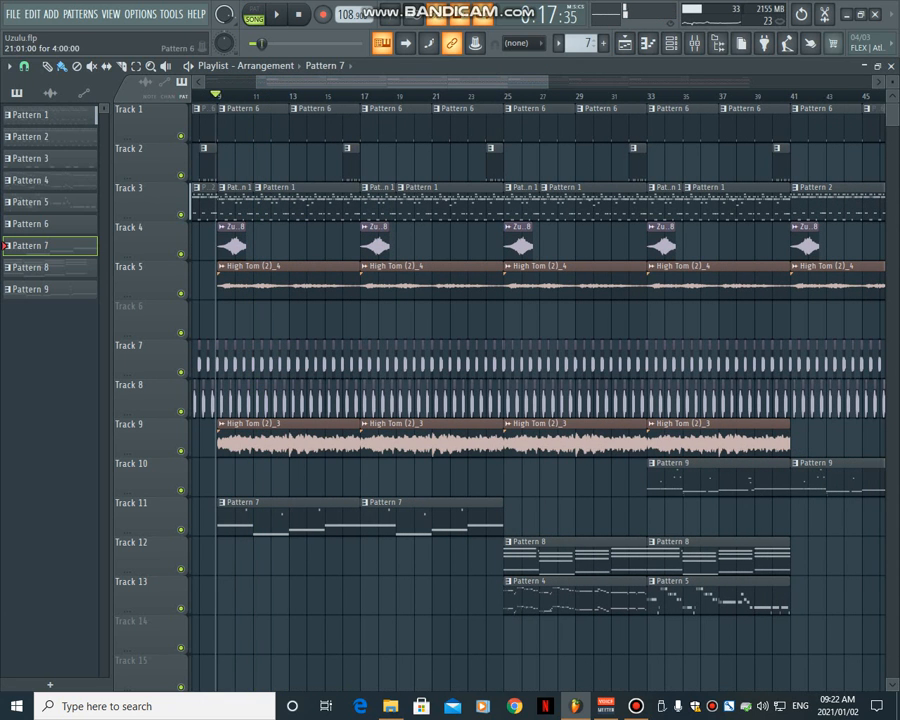
# - Move the song position to bar 25, select Pattern 4 and audition its EZbass instrument from the channel rack
pyautogui.click(504, 96)
pyautogui.click(30, 180)
pyautogui.press('F6')
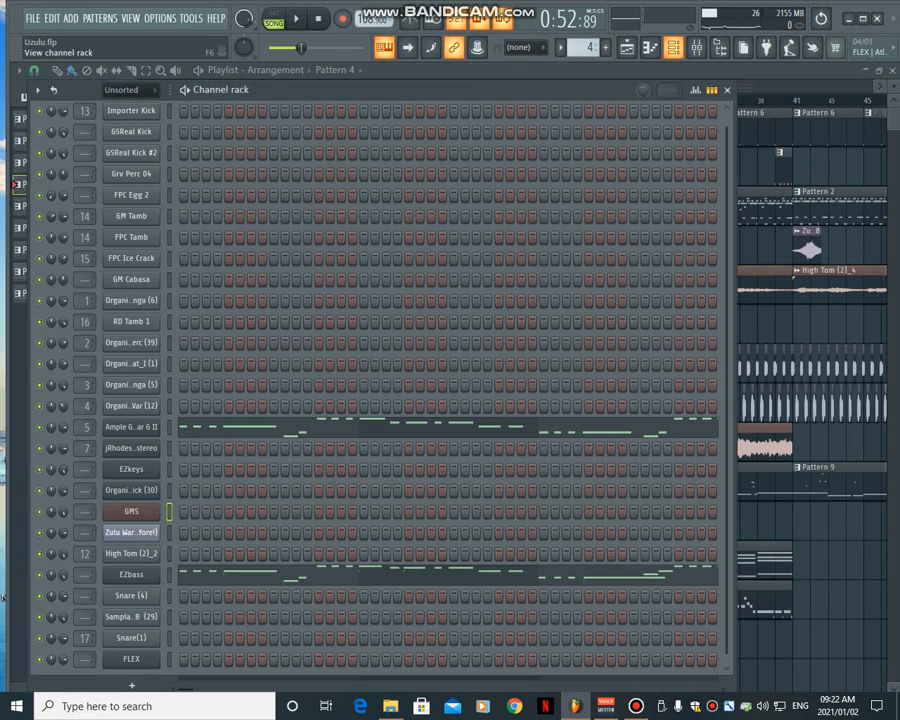
pyautogui.press('F6')
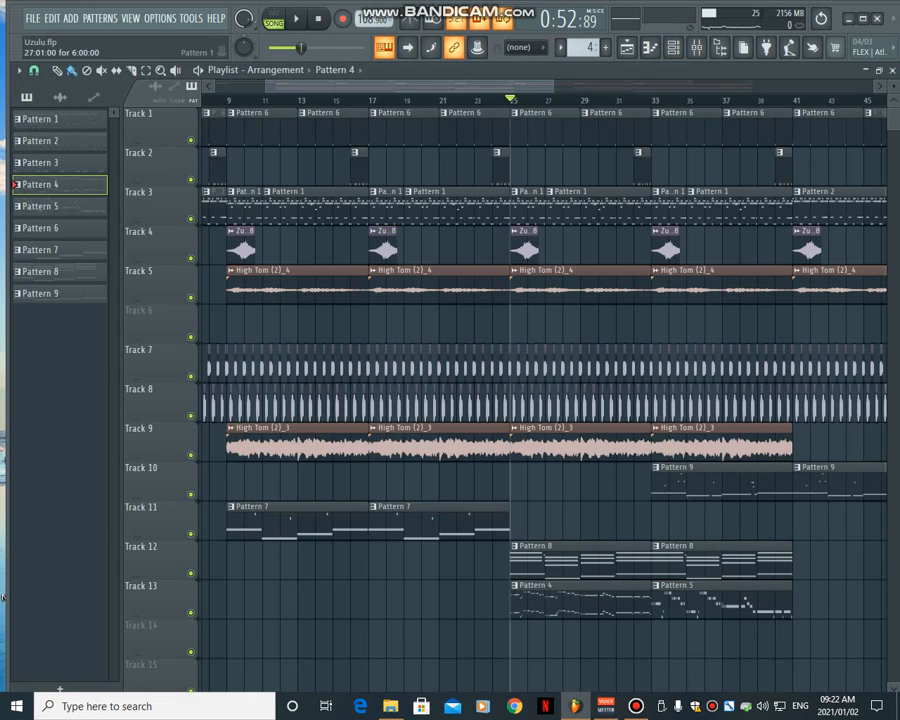
pyautogui.press('F6')
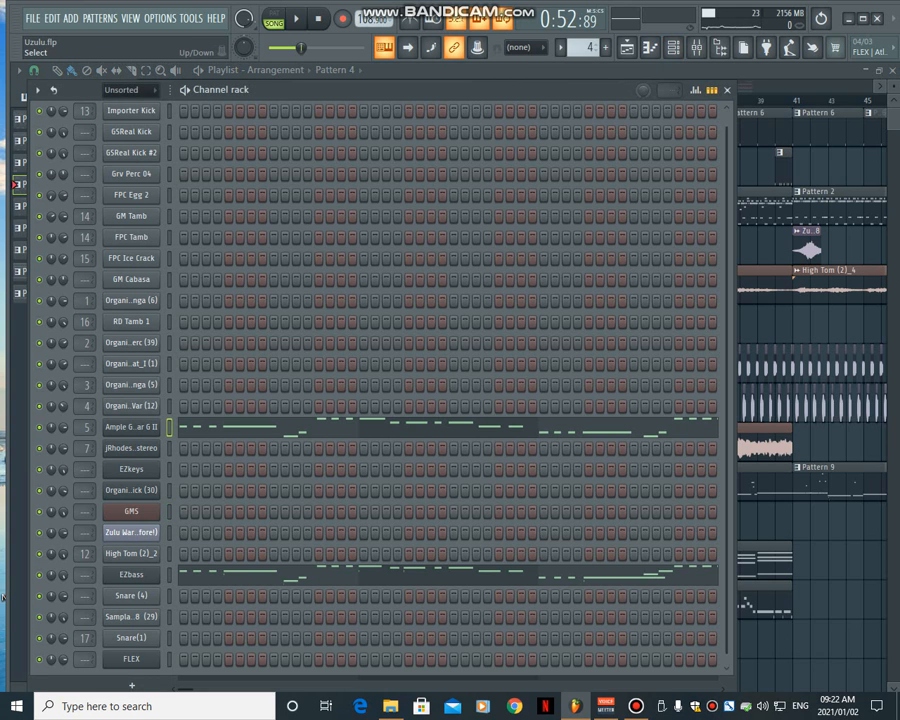
pyautogui.press('z')
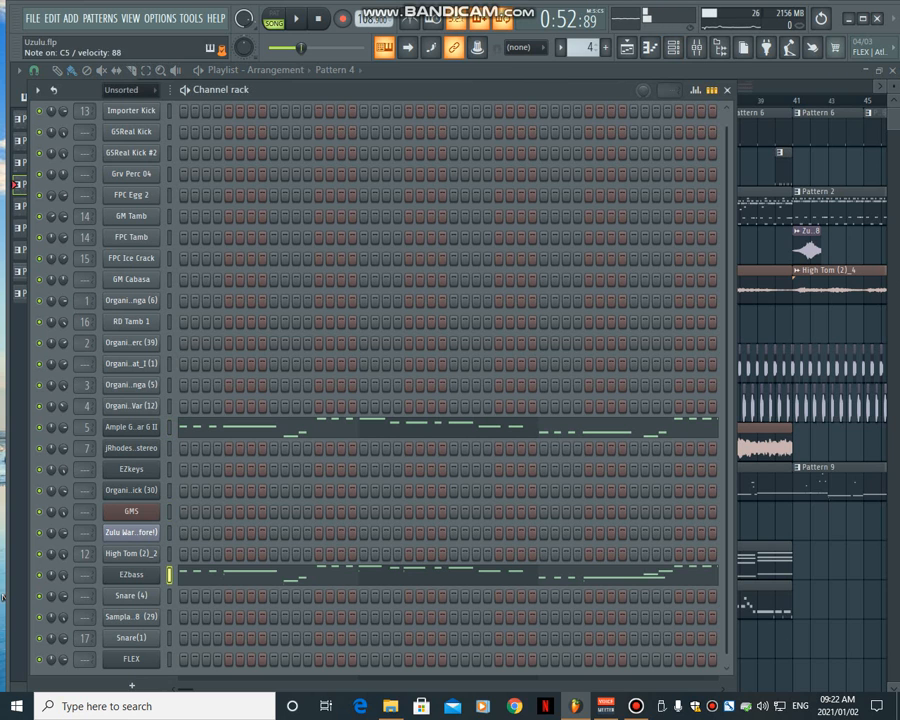
# - Play Pattern 4 on its own while showing the Ample Guitar G II notes and the EZbass notes in the piano roll
pyautogui.click(202, 427)
pyautogui.scroll(5, 195, 427)
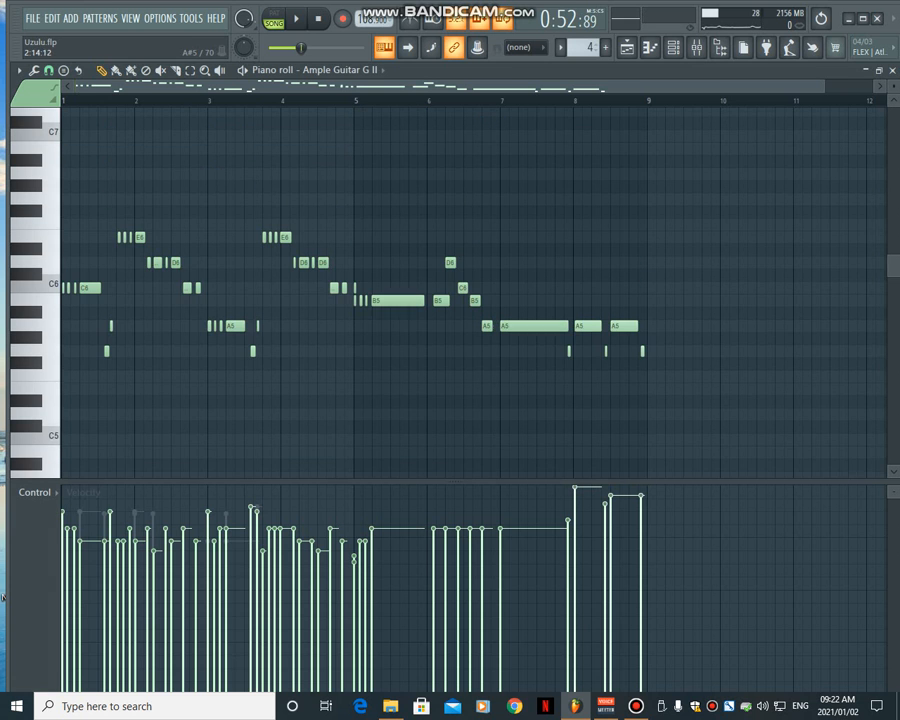
pyautogui.press('space')
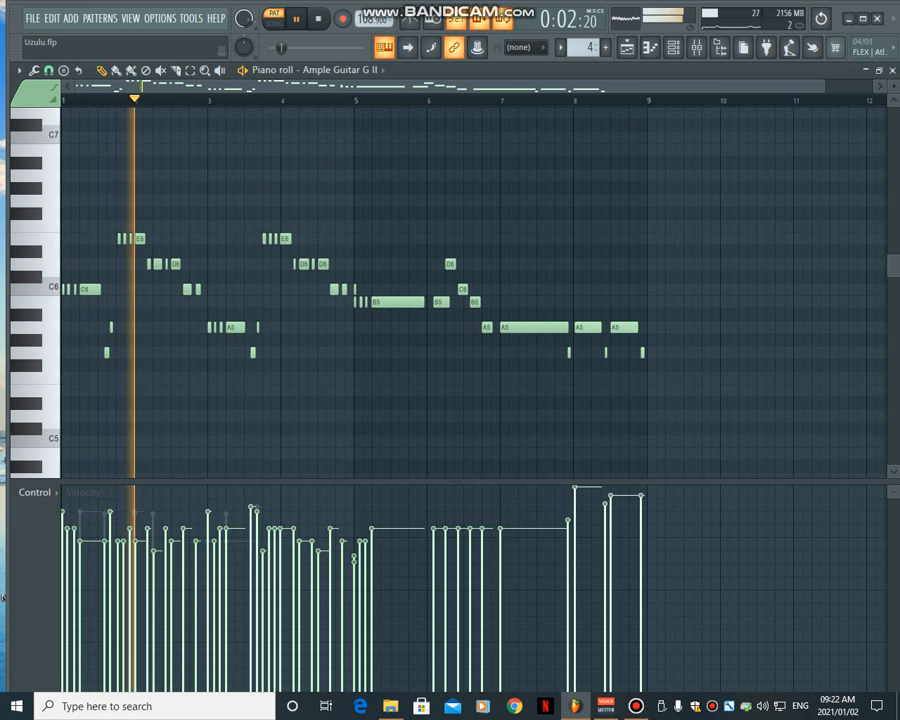
pyautogui.click(673, 47)
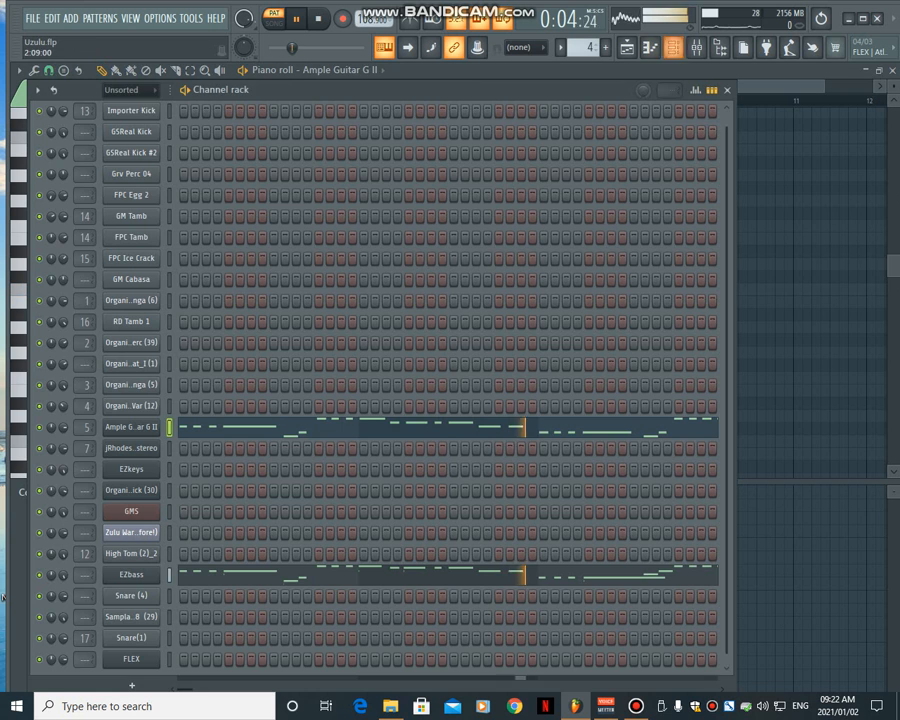
pyautogui.click(208, 575)
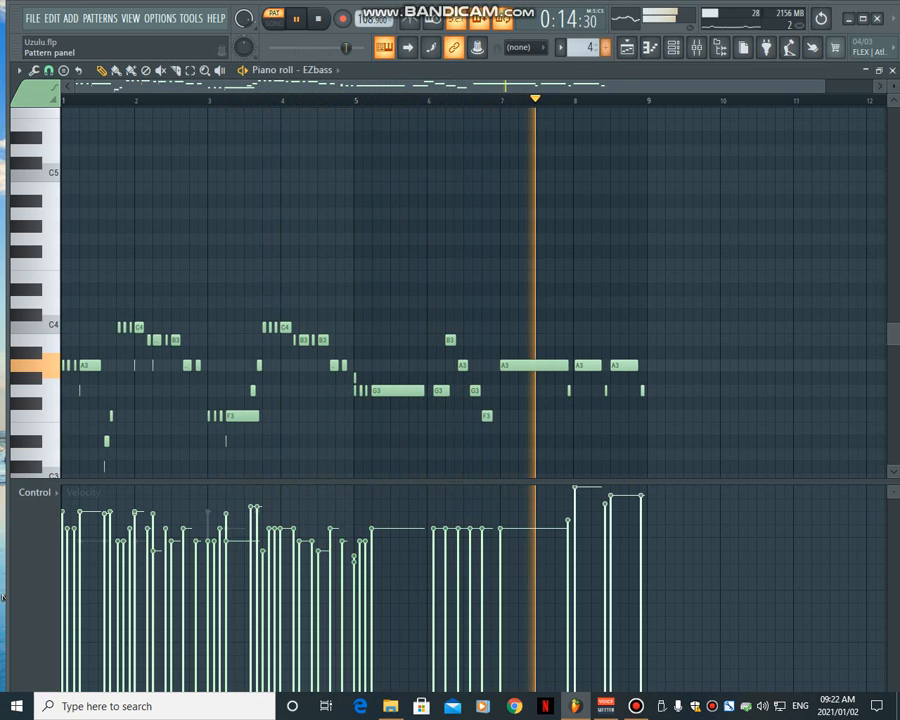
# - Return to the playlist, select the Pattern 8 clip on Track 12, play the song from around bar 25 and stop playback
pyautogui.click(626, 47)
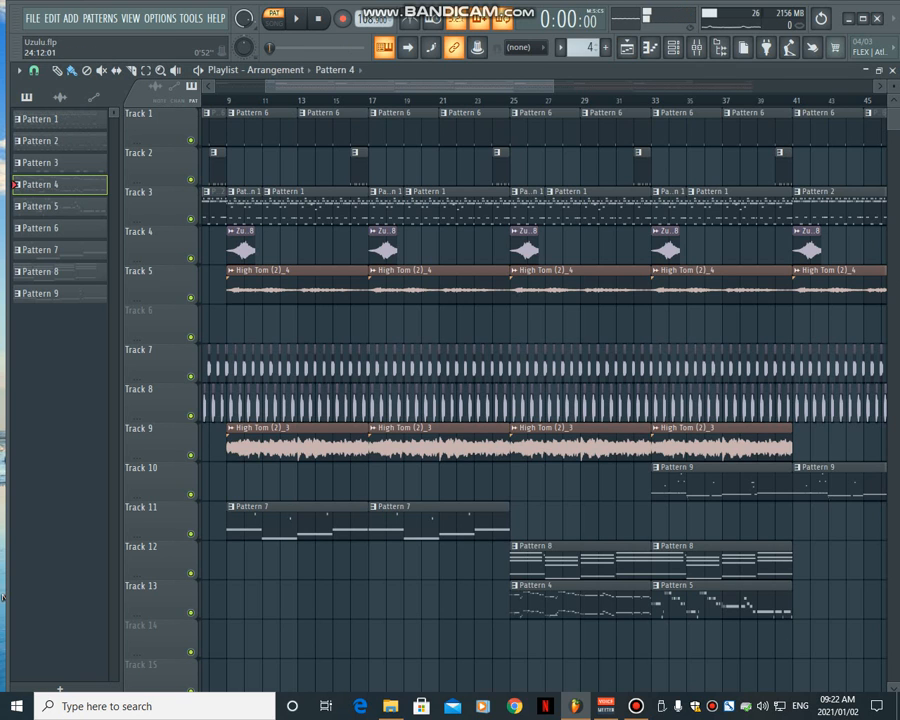
pyautogui.click(575, 556)
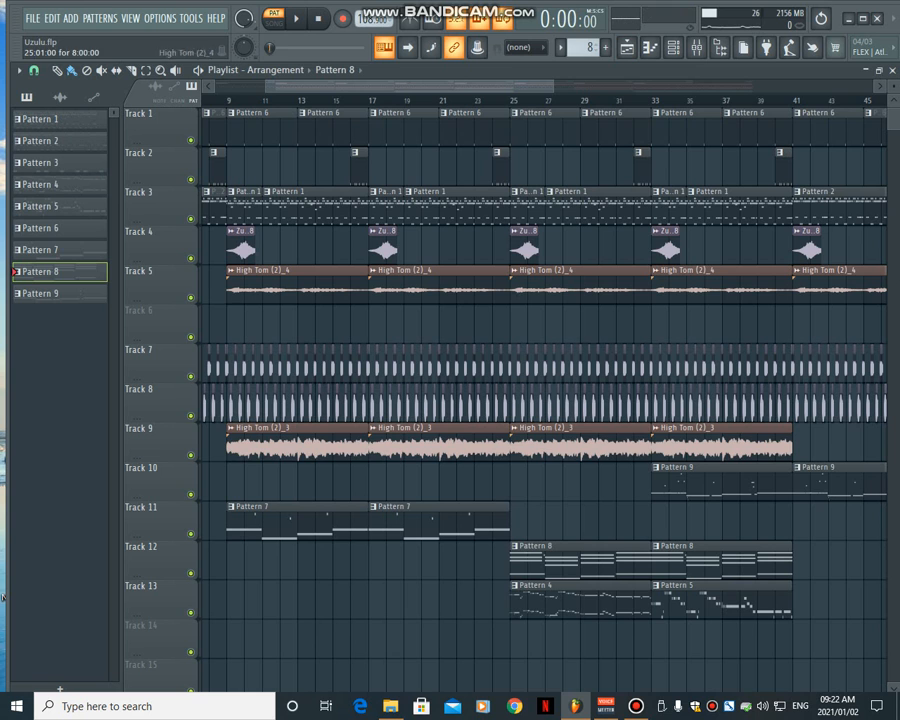
pyautogui.press('l')
pyautogui.press('space')
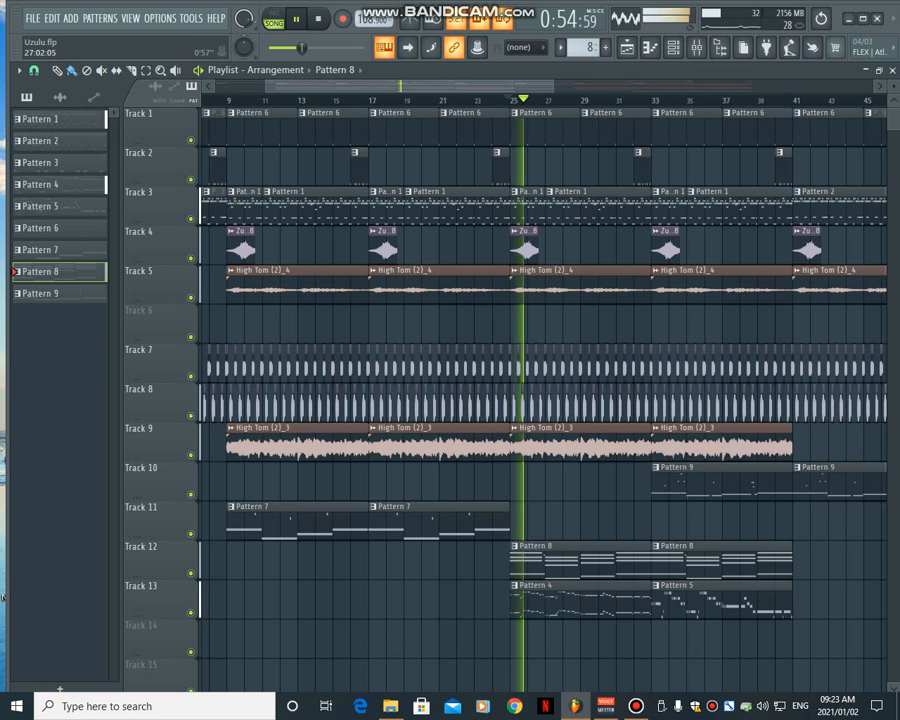
pyautogui.moveTo(551, 87); pyautogui.dragTo(636, 87)
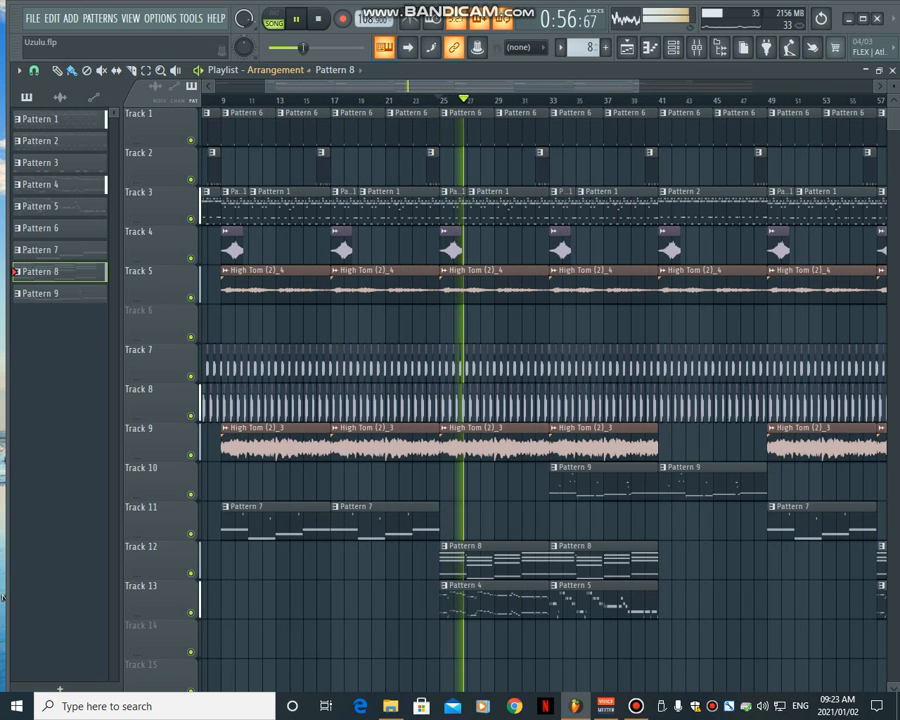
pyautogui.moveTo(400, 87); pyautogui.dragTo(432, 87)
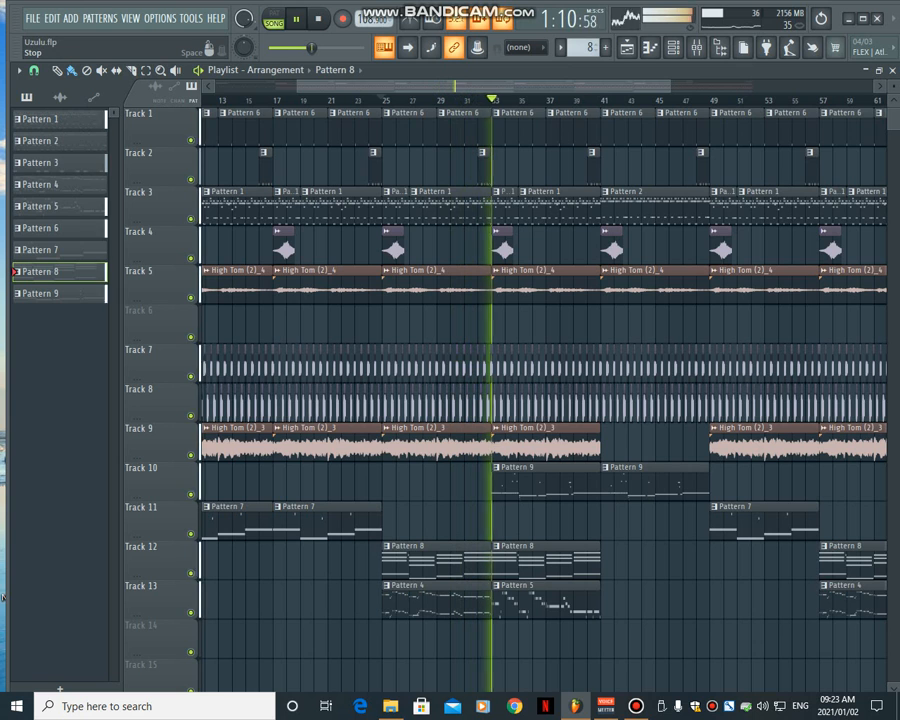
pyautogui.press('space')
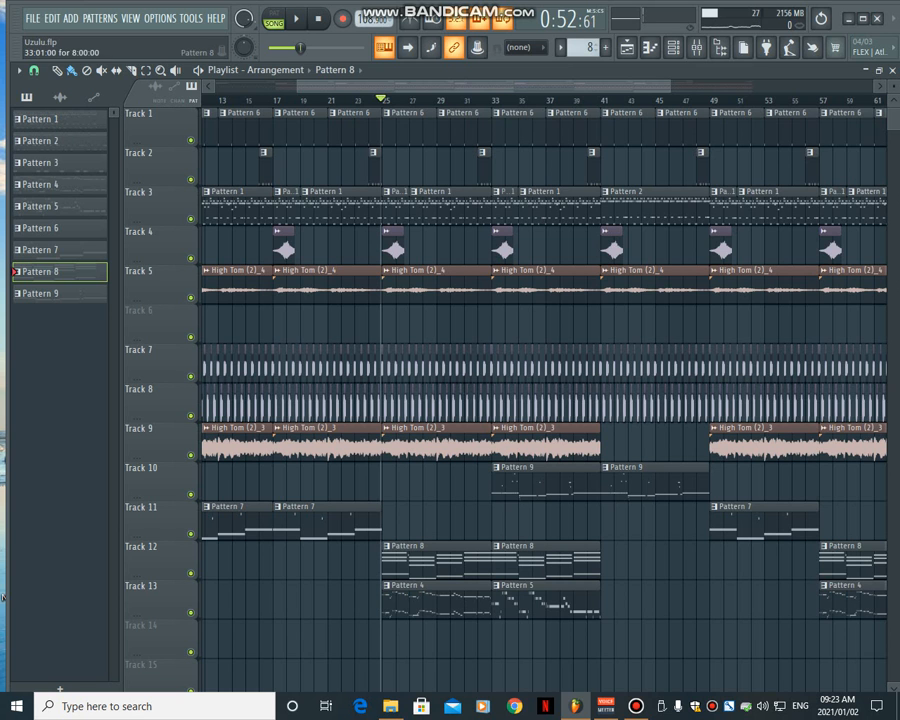
# - Select the Pattern 9 clip on Track 10, check its Samplar FAT 808 notes and audition the 808 from the channel rack
pyautogui.doubleClick(546, 482)
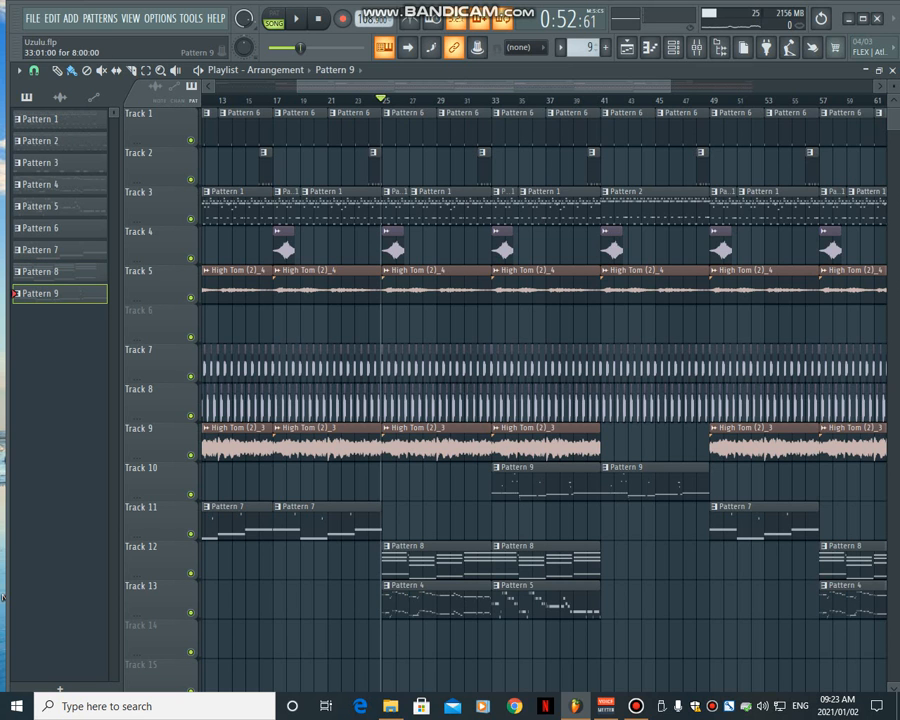
pyautogui.click(673, 47)
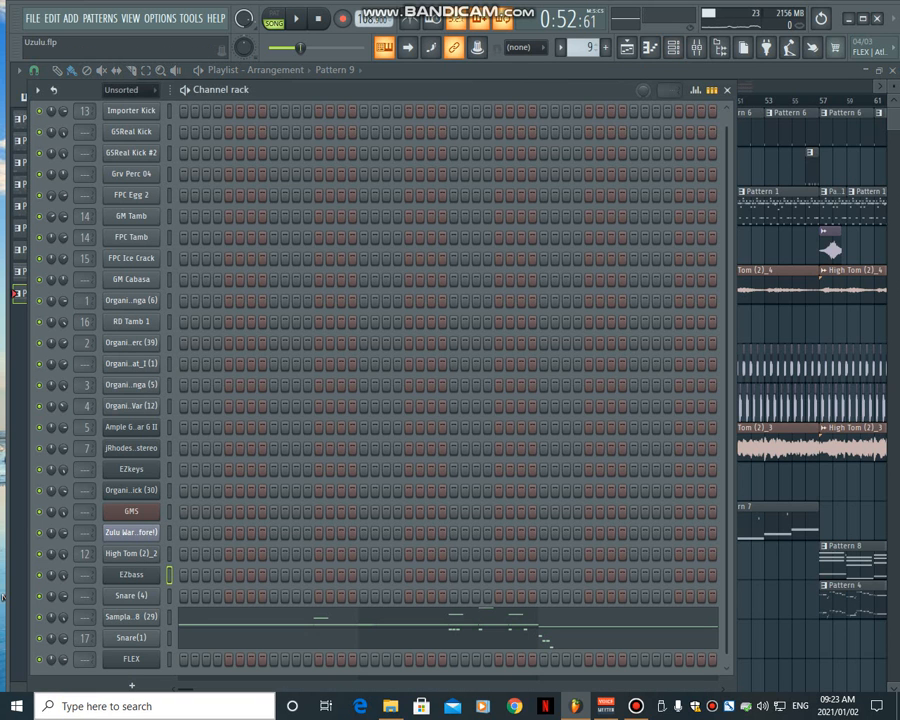
pyautogui.click(181, 615)
pyautogui.press('F6')
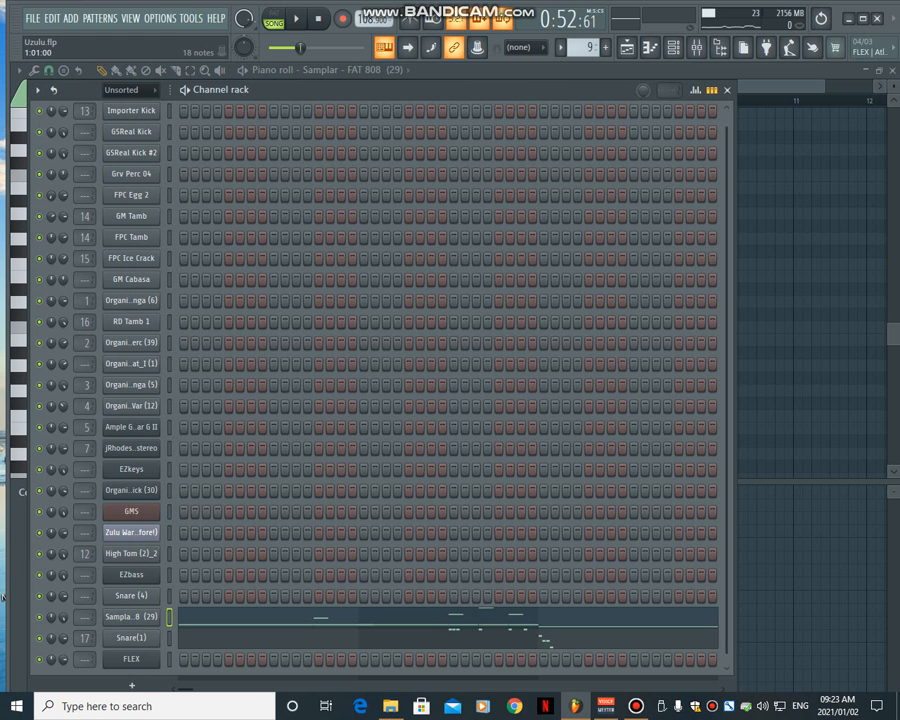
pyautogui.press('z')
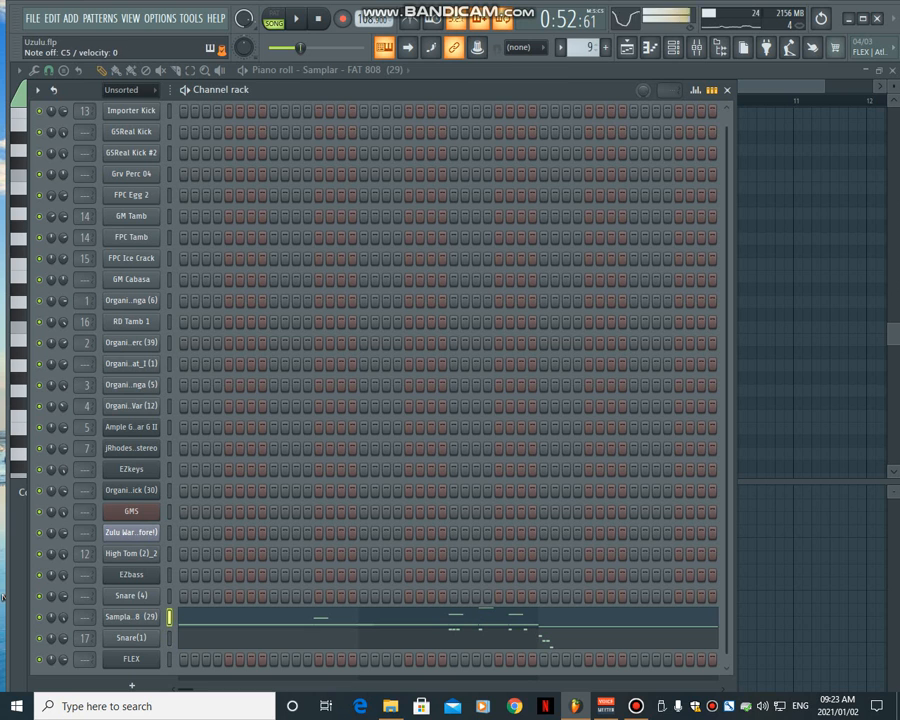
# - Show Pattern 9's Snare(1) notes in the piano roll, select them all and return to the playlist
pyautogui.click(196, 638)
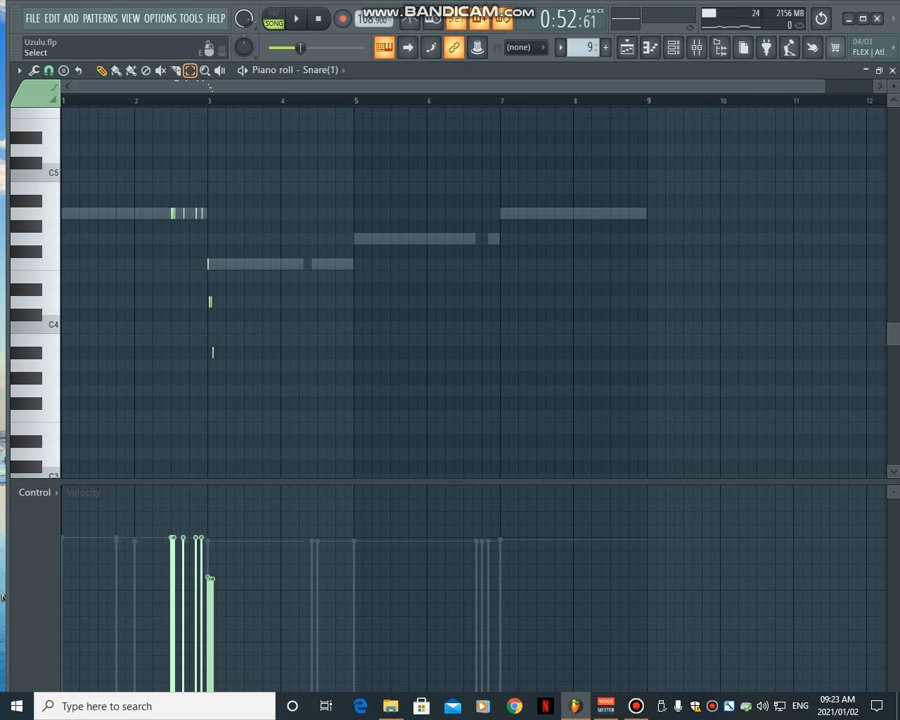
pyautogui.moveTo(169, 171); pyautogui.dragTo(255, 380)
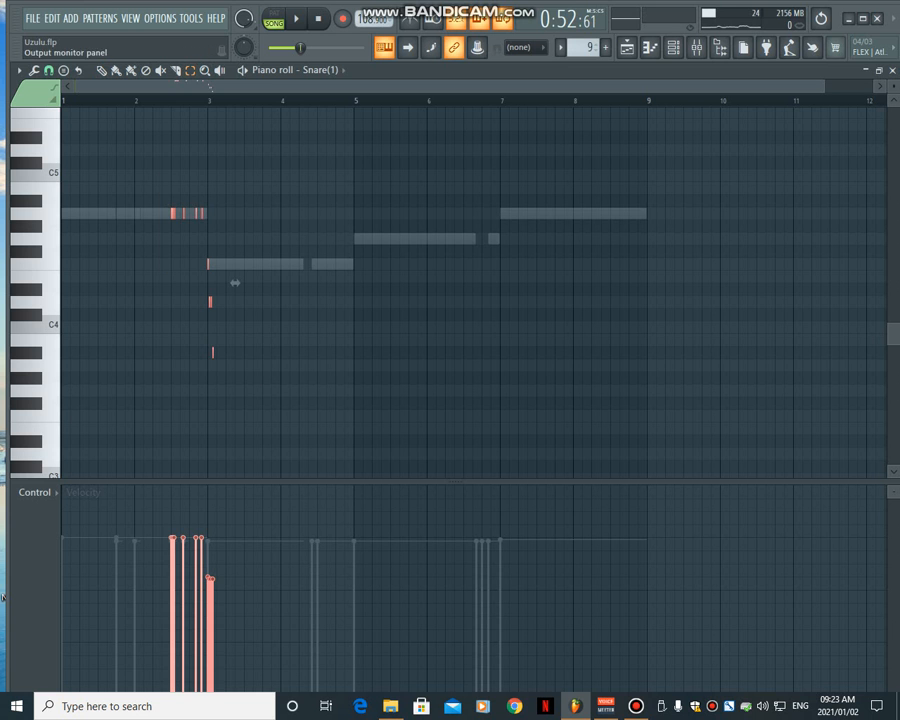
pyautogui.press('F5')
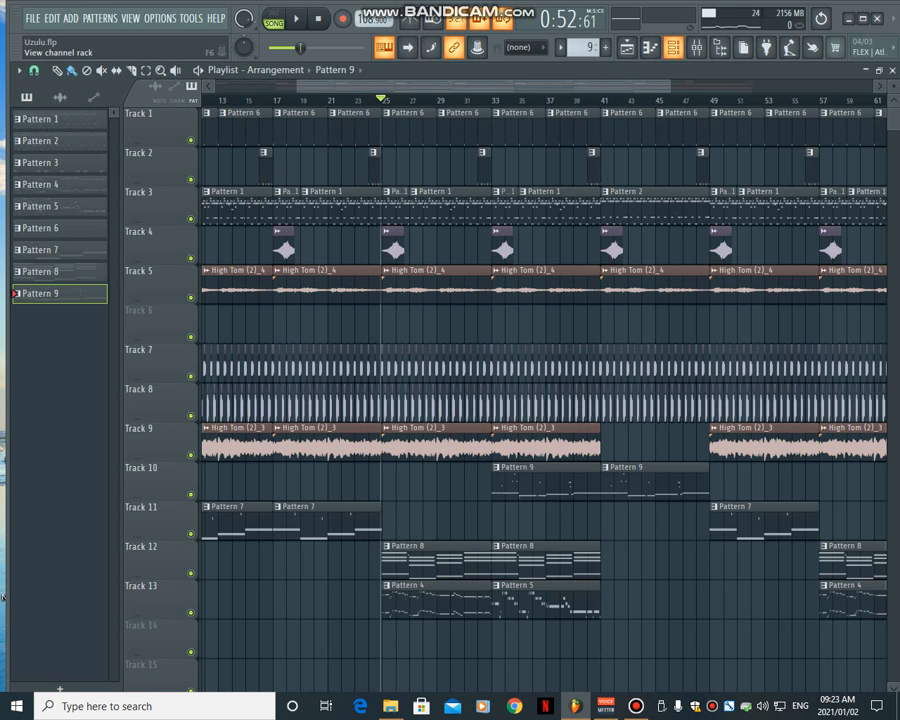
# - Show the Samplar FAT 808 notes in the piano roll and play Pattern 9 on its own
pyautogui.press('F6')
pyautogui.press('F7')
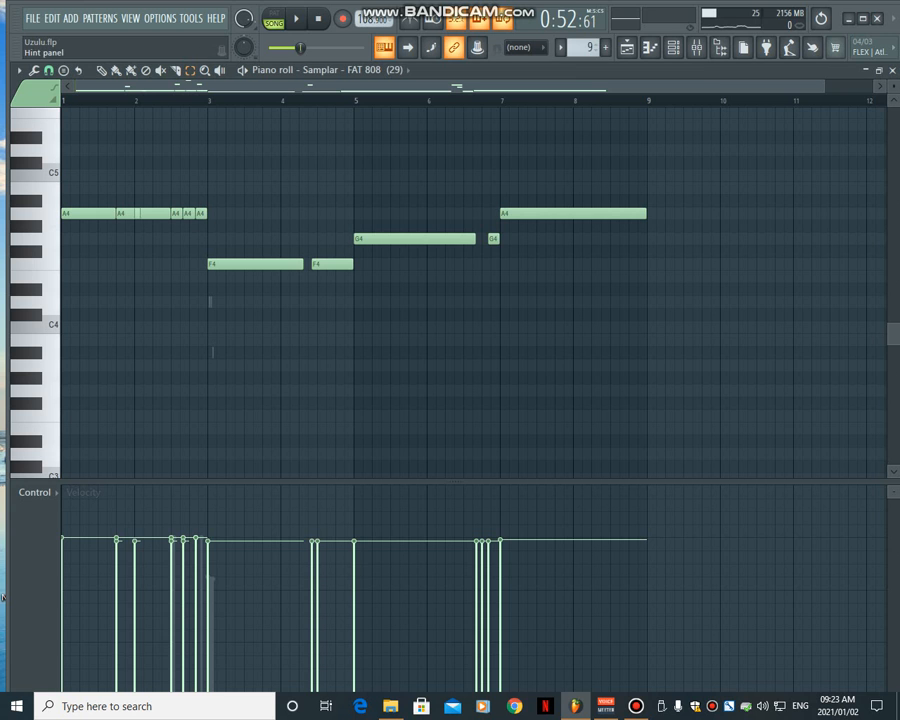
pyautogui.press('space')
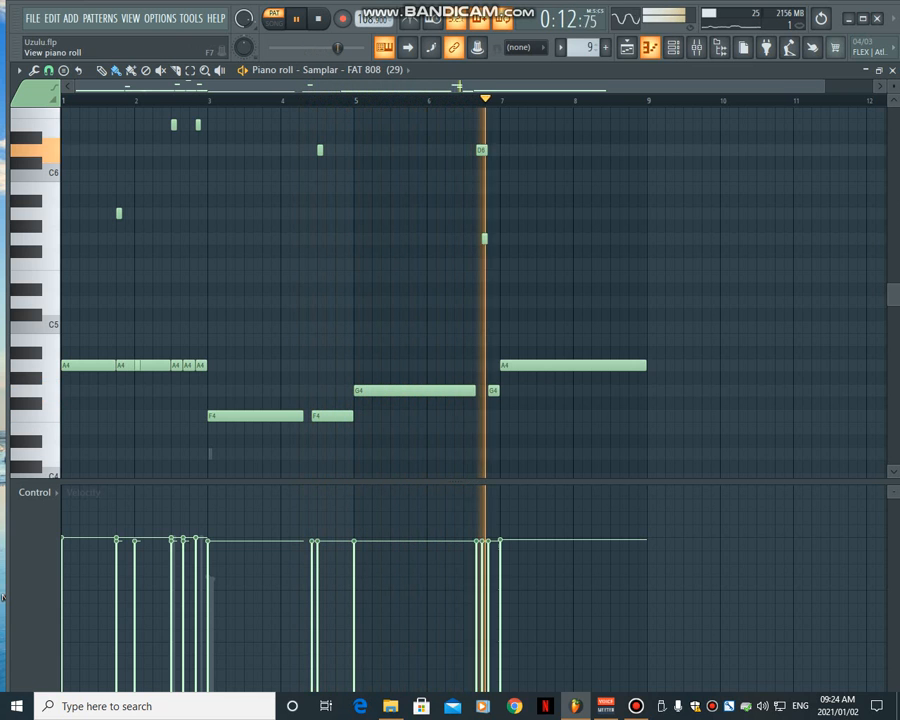
# - Return to the playlist, play the full arrangement in song mode from around bar 33 and stop playback
pyautogui.press('F5')
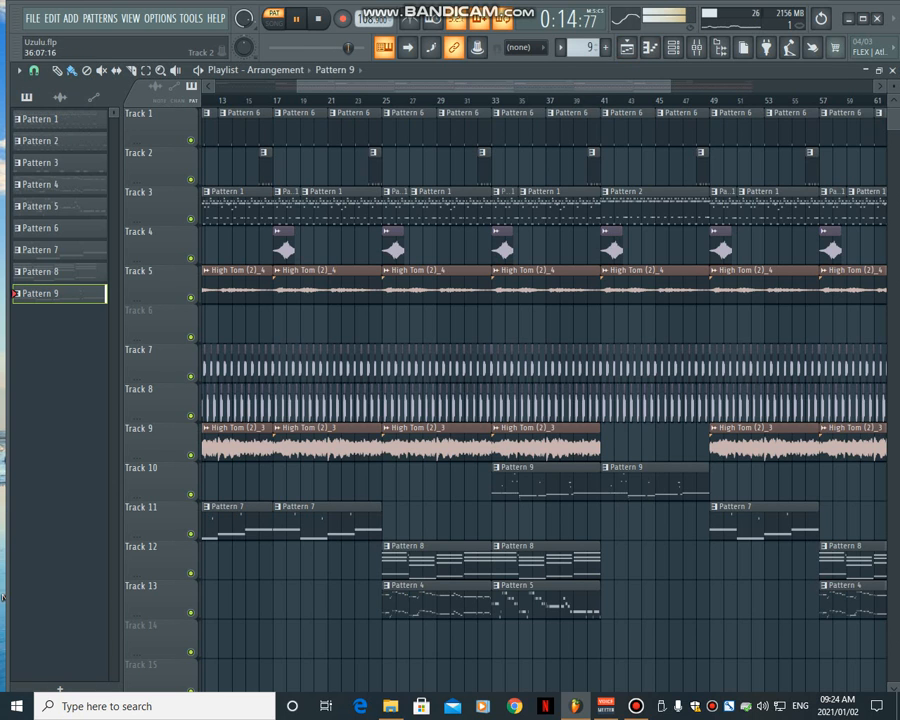
pyautogui.press('l')
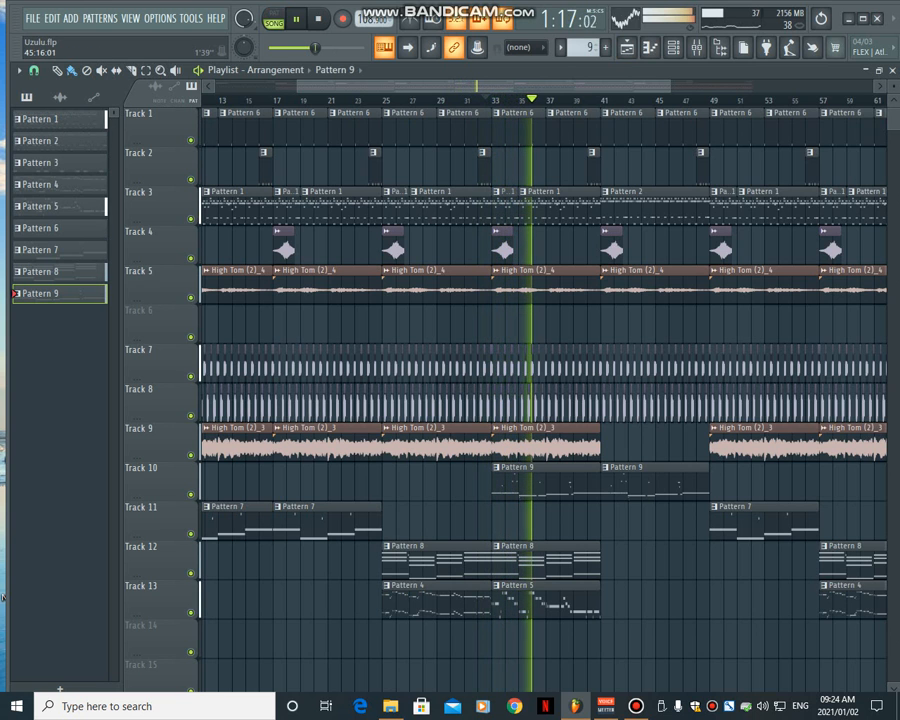
pyautogui.moveTo(669, 87); pyautogui.dragTo(596, 87)
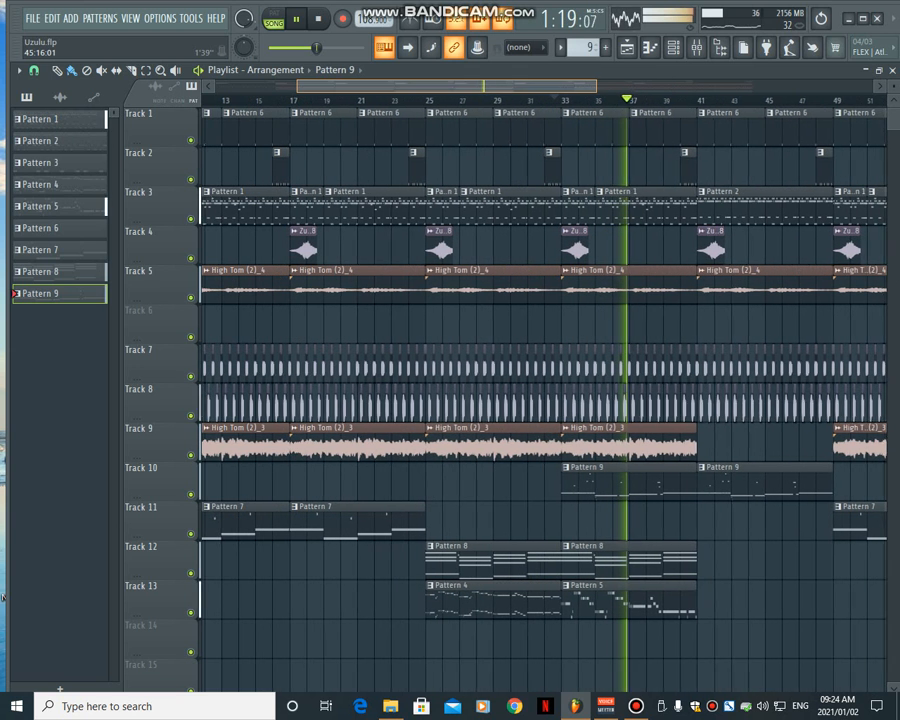
pyautogui.press('space')
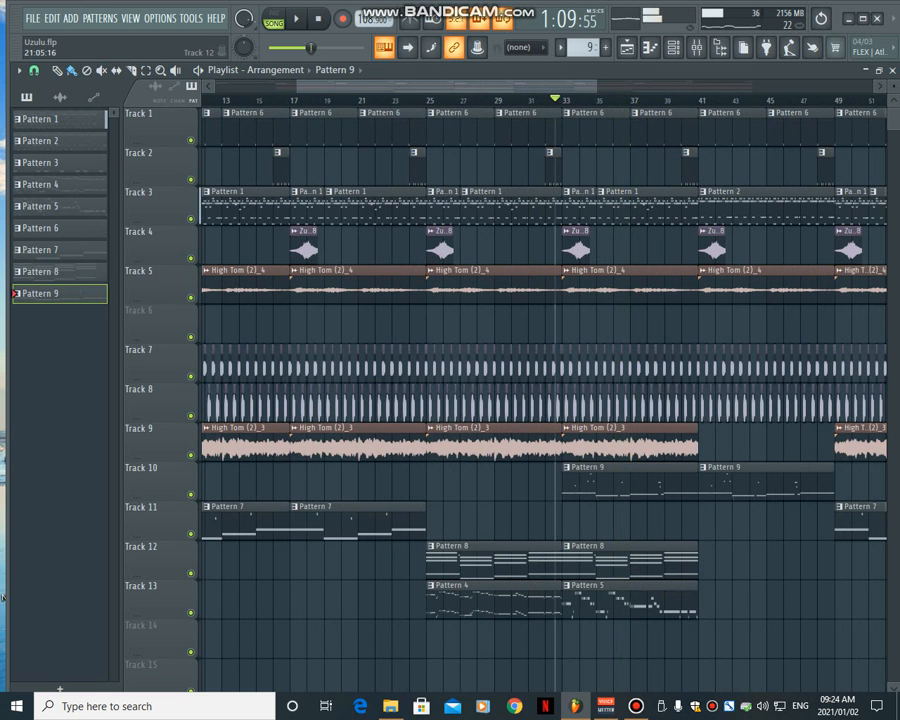
# - Solo Track 13, set the playhead just before bar 25 and show Pattern 4's guitar and EZbass notes in the channel rack
pyautogui.rightClick(191, 613)
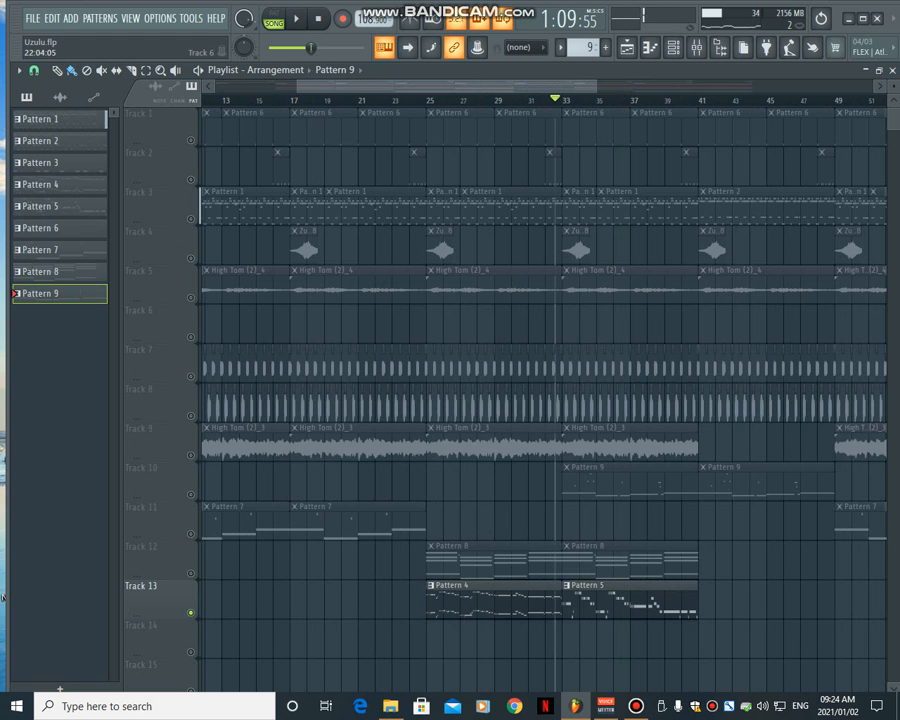
pyautogui.click(423, 100)
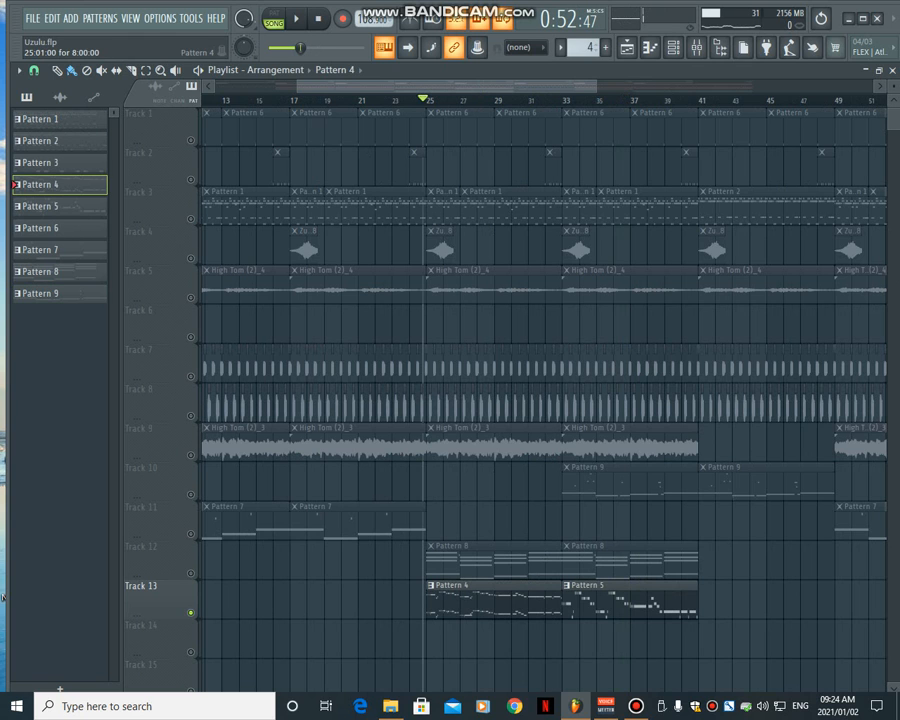
pyautogui.press('F6')
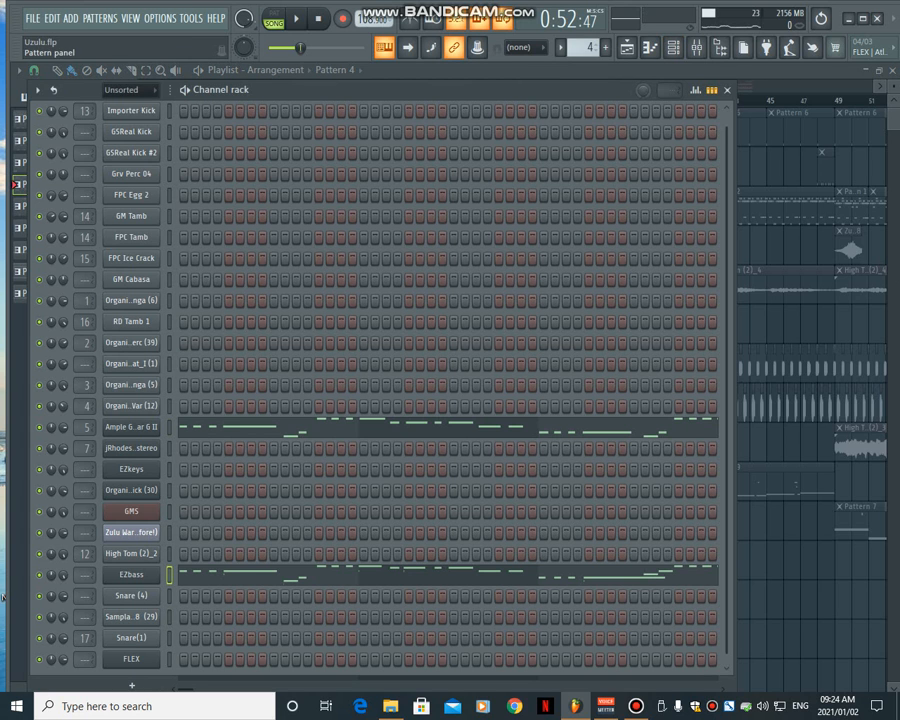
pyautogui.press('F6')
# - Select Pattern 5, show its Ample guitar notes in the channel rack and return to the playlist
pyautogui.press('KP_Add')
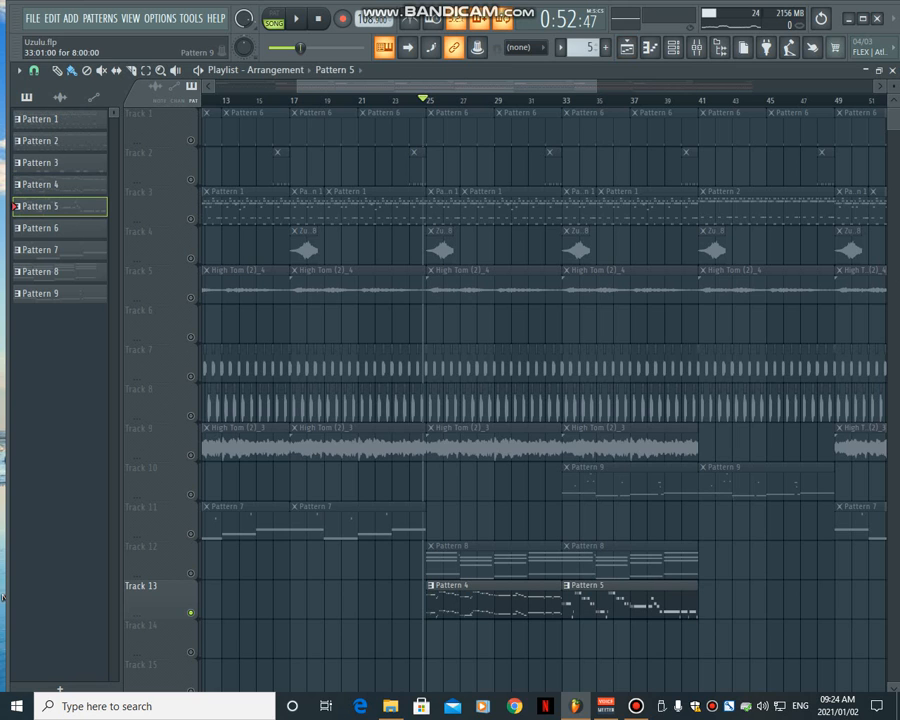
pyautogui.press('F6')
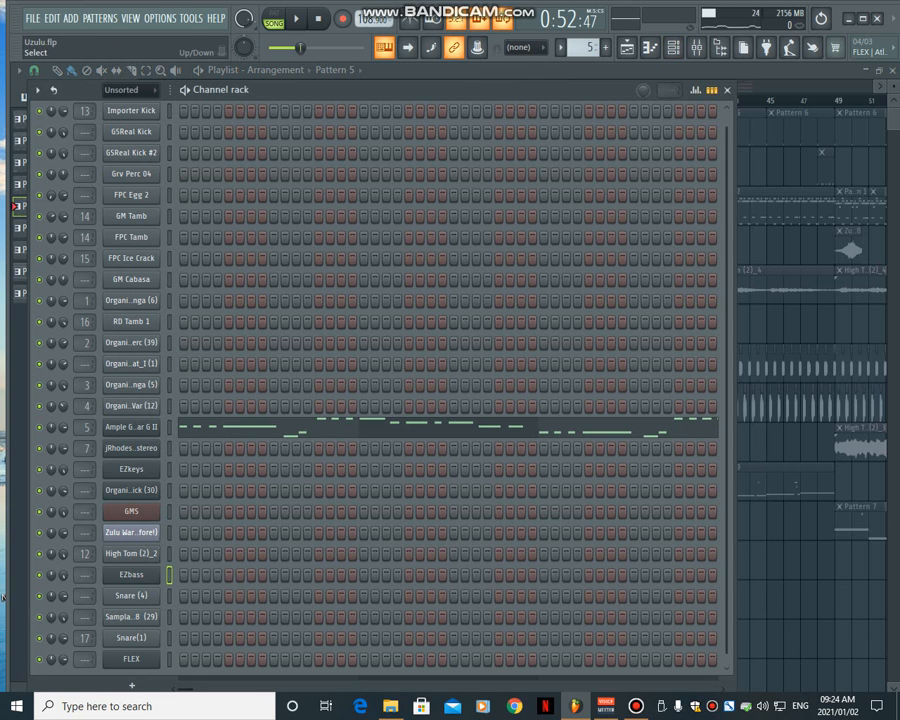
pyautogui.press('F6')
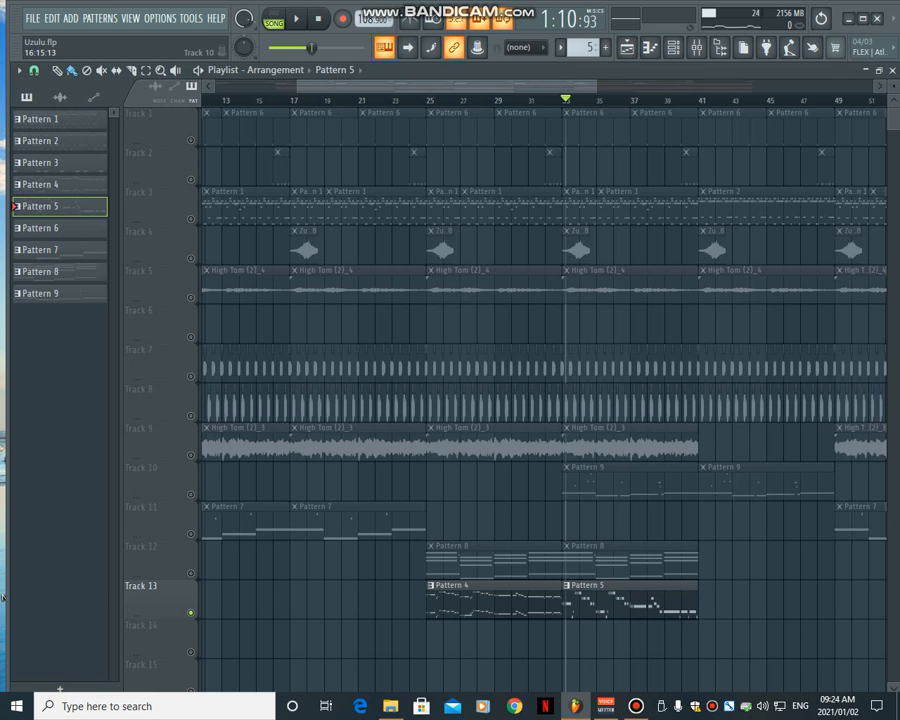
# - Turn off the track solo, play the full arrangement from bar 33 and stop playback
pyautogui.rightClick(191, 455)
pyautogui.rightClick(191, 455)
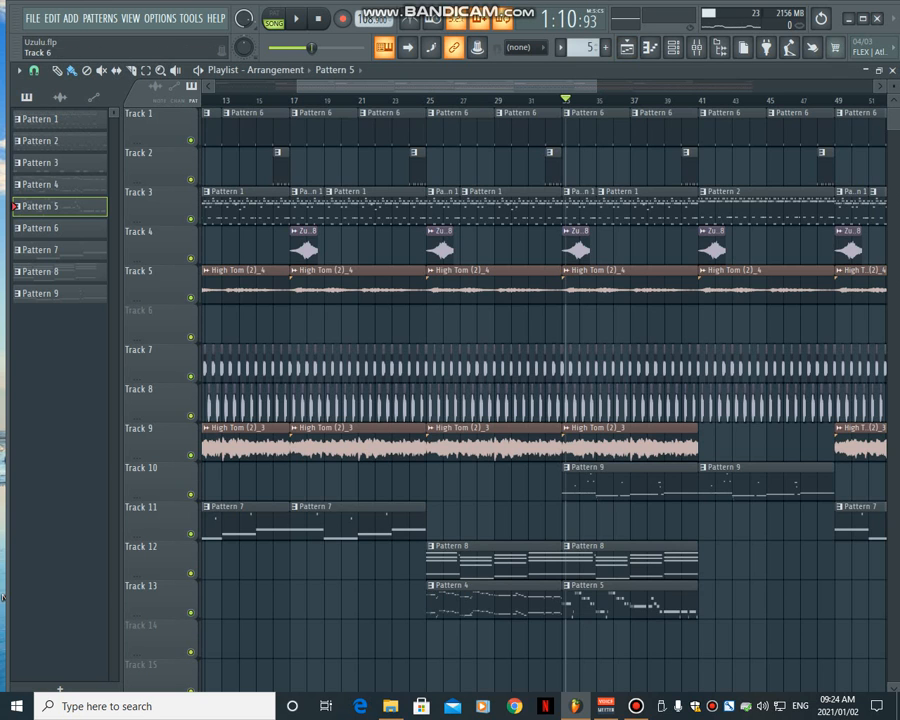
pyautogui.press('space')
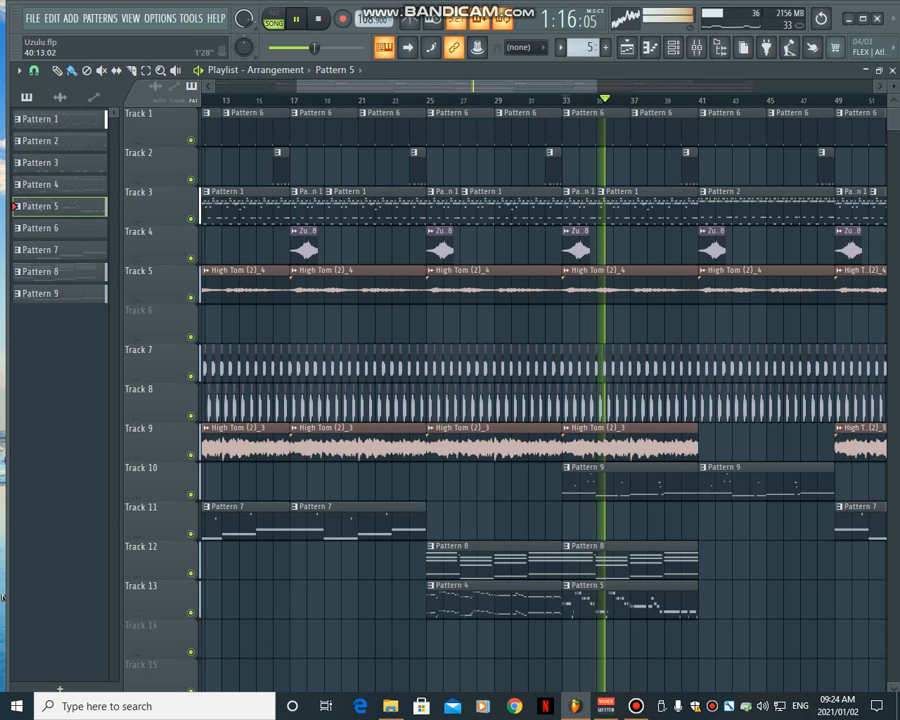
pyautogui.press('pagedown')
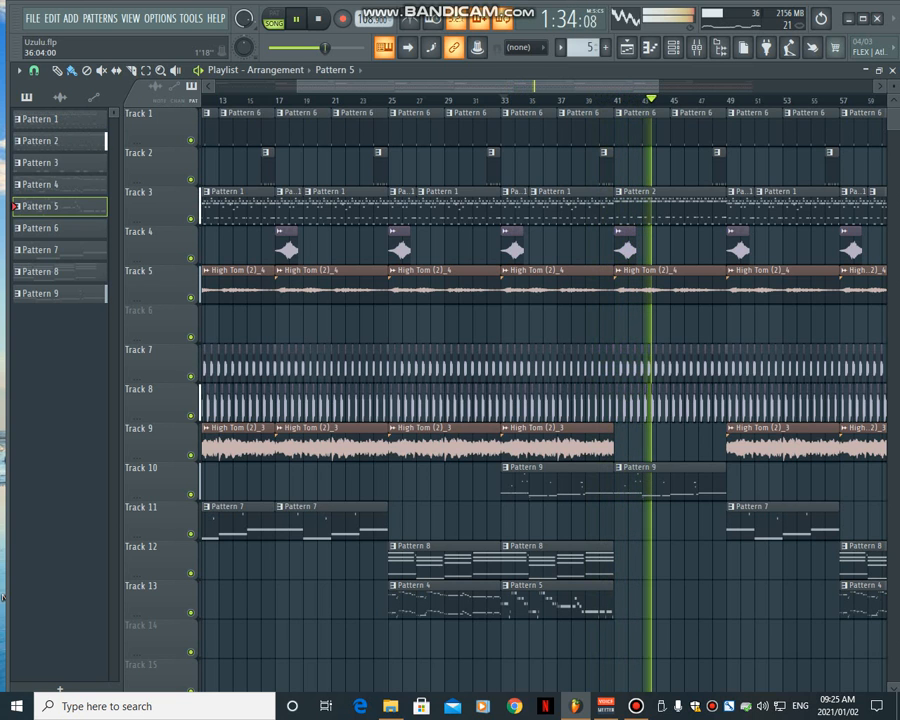
pyautogui.press('space')
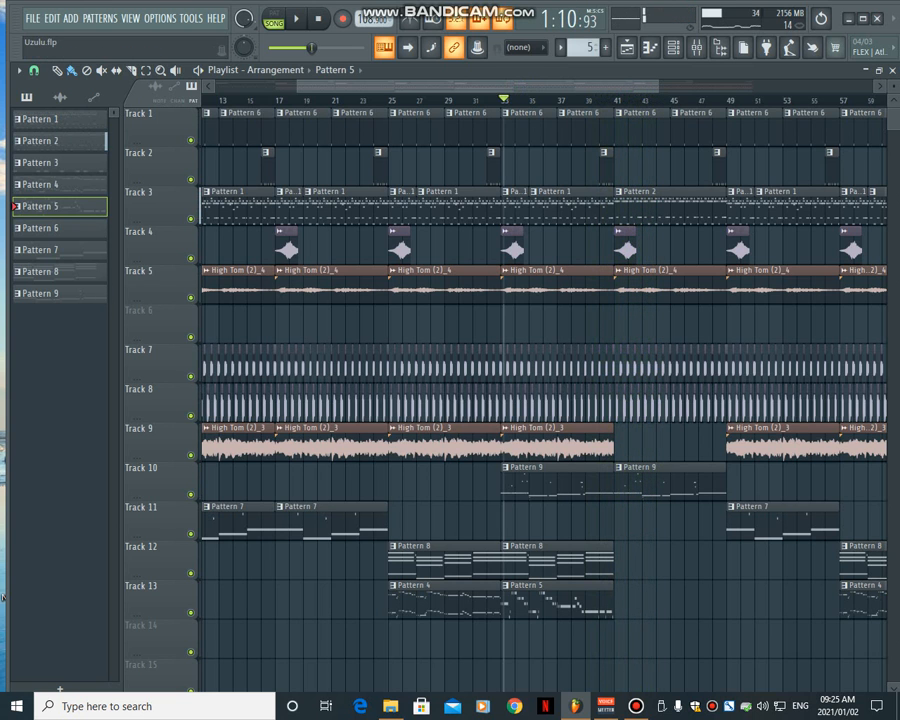
# - With the window maximized, return the playhead to the start of the song and save the project
pyautogui.moveTo(298, 87); pyautogui.dragTo(214, 87)
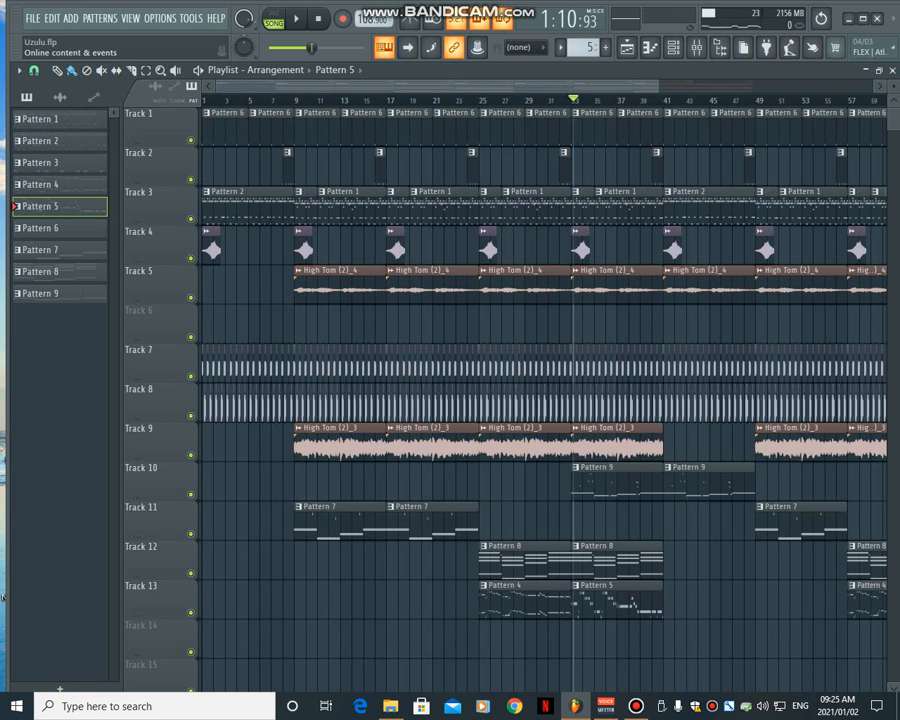
pyautogui.click(862, 18)
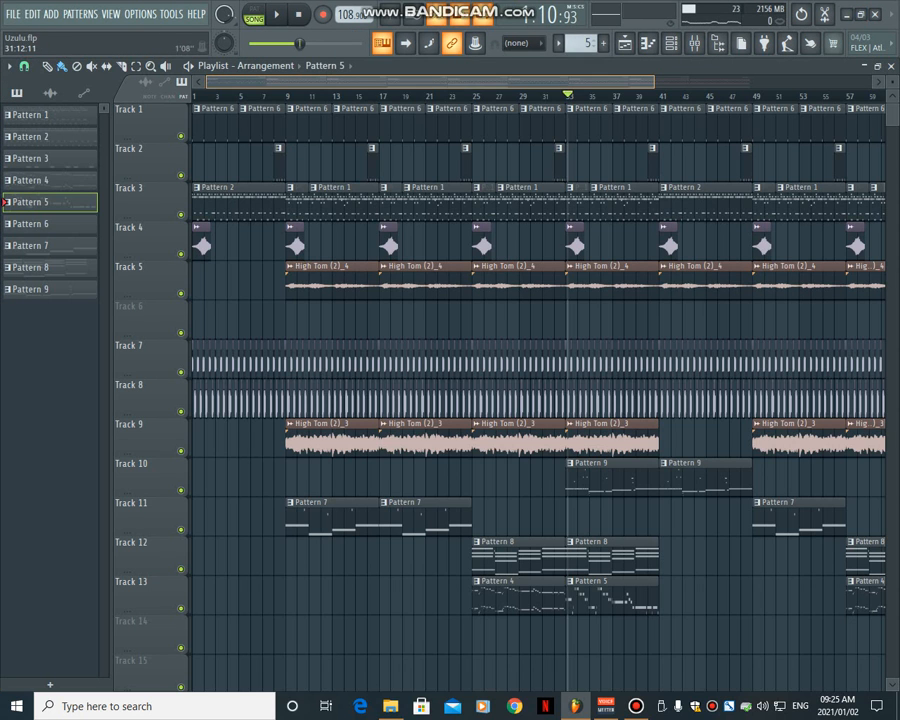
pyautogui.press('space')
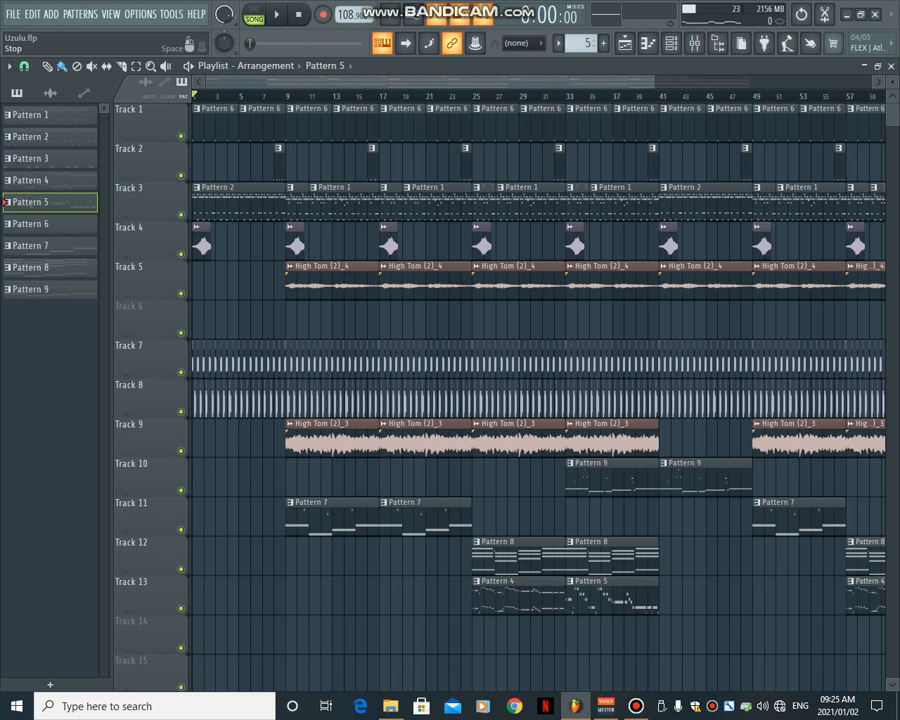
pyautogui.hotkey('ctrl', 's')
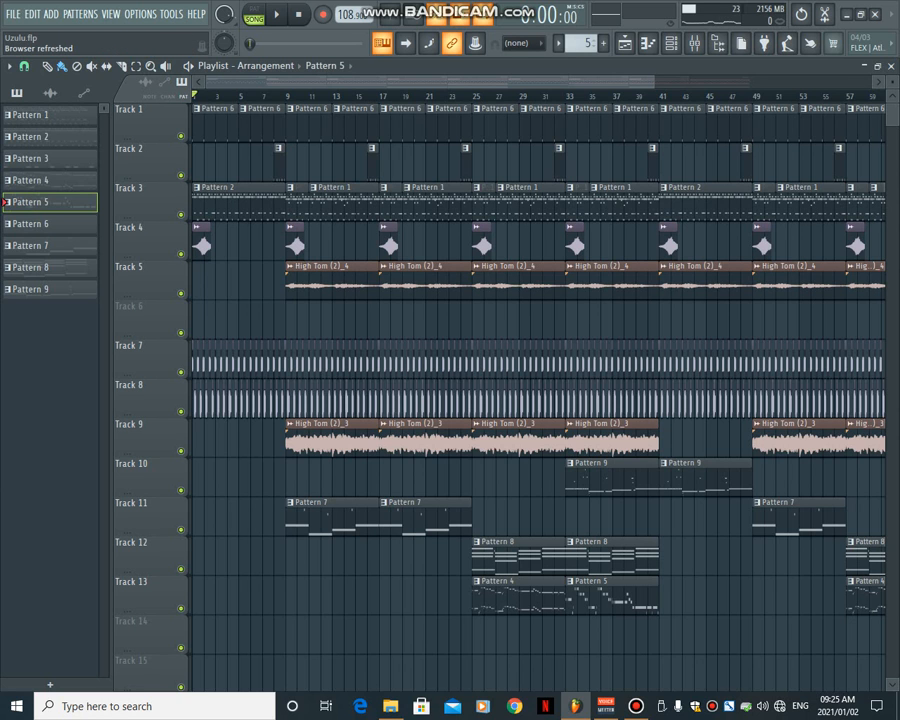